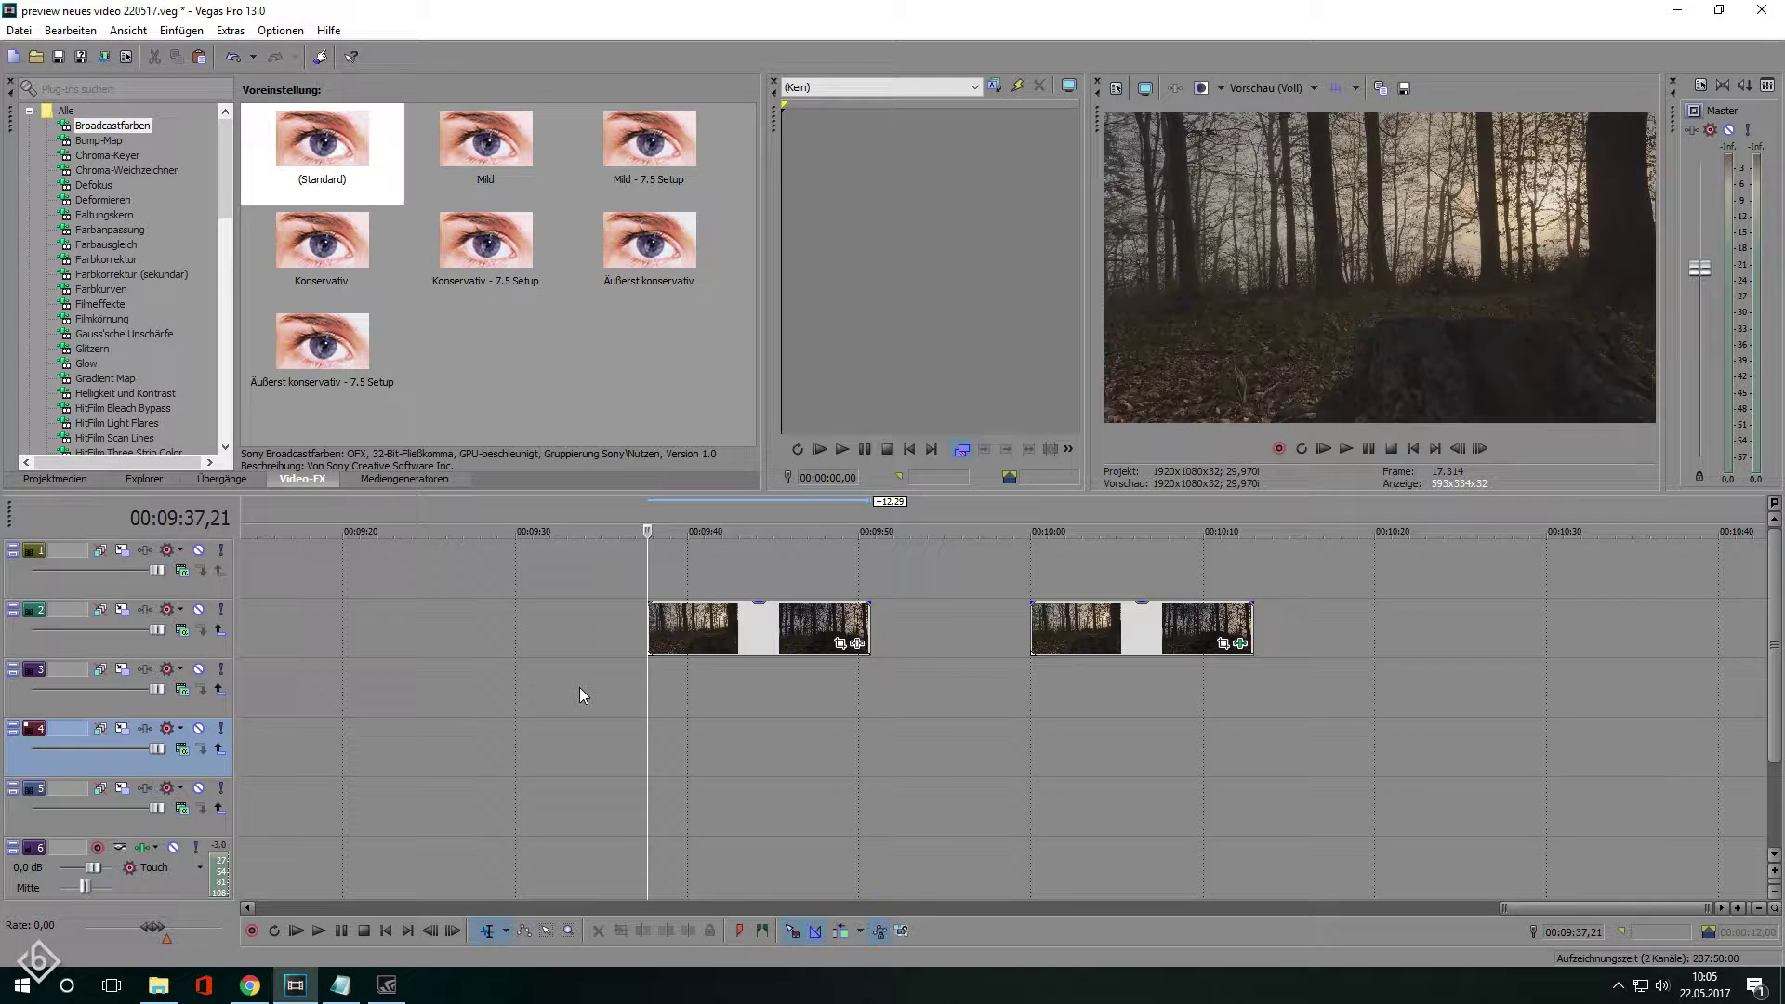
Search the Video-FX for 'farbkur' and apply Farbkurven to the first forest clip
mouse_move(648, 692)
mouse_down()
mouse_move(817, 684)
mouse_move(678, 682)
mouse_up()
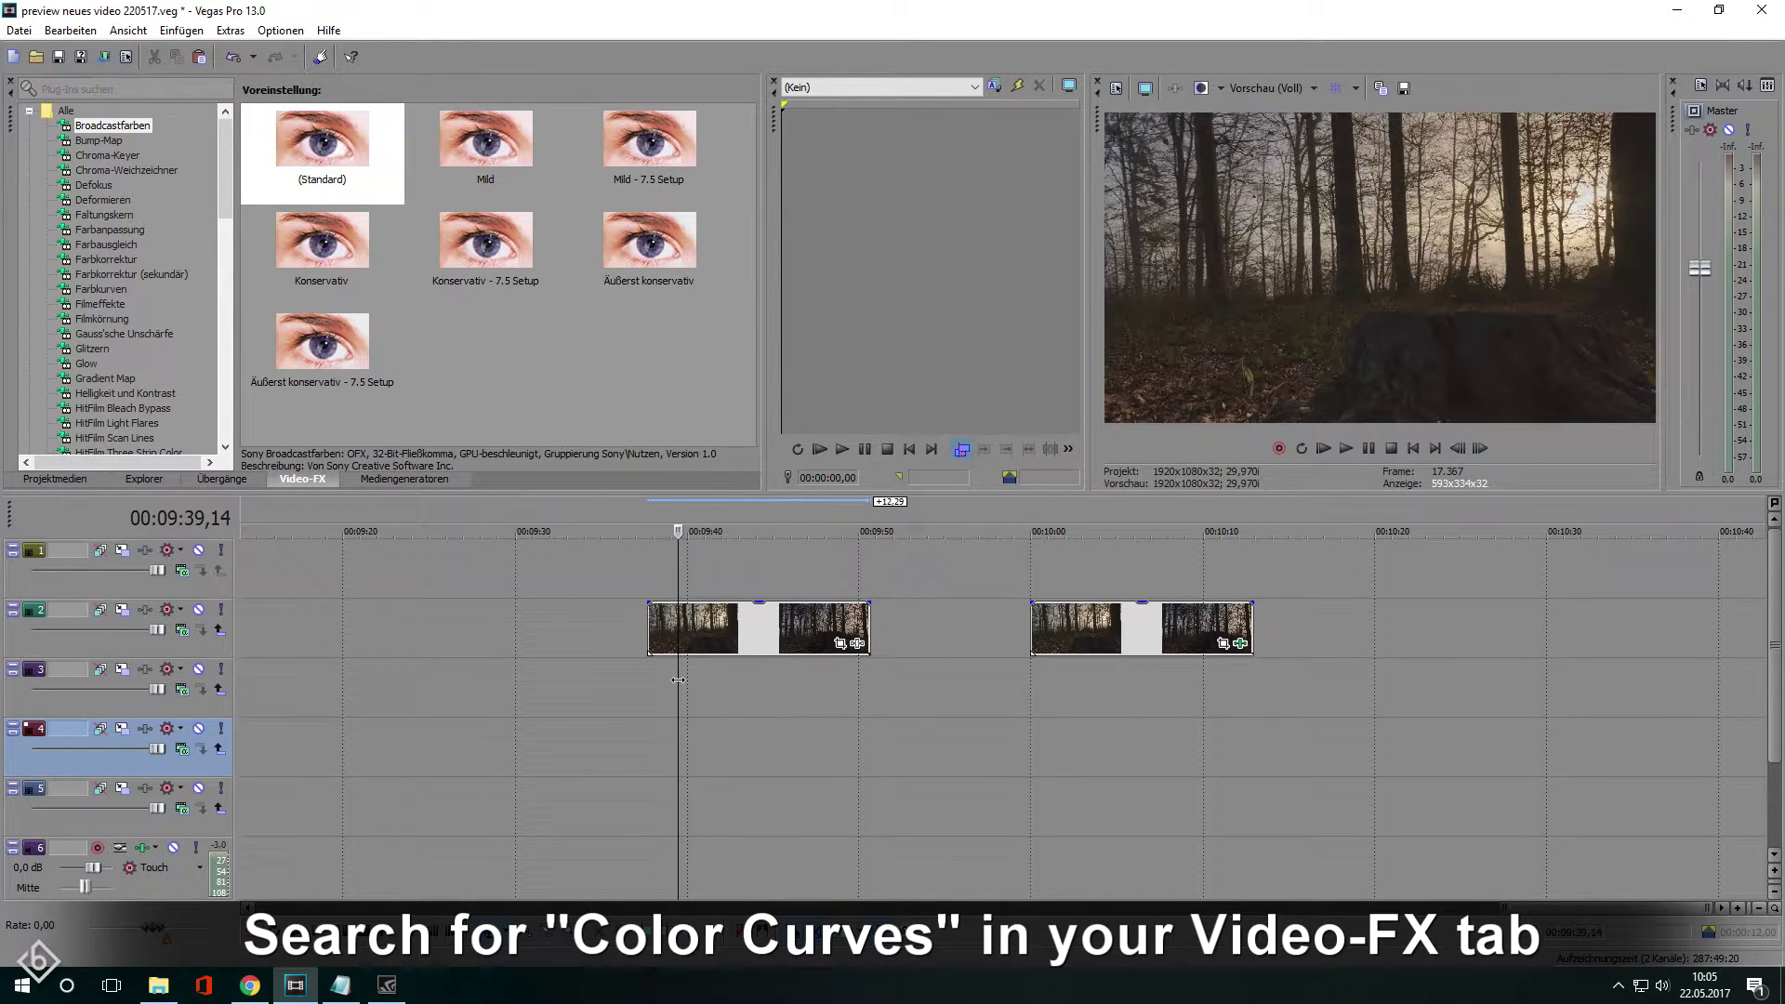
click(160, 89)
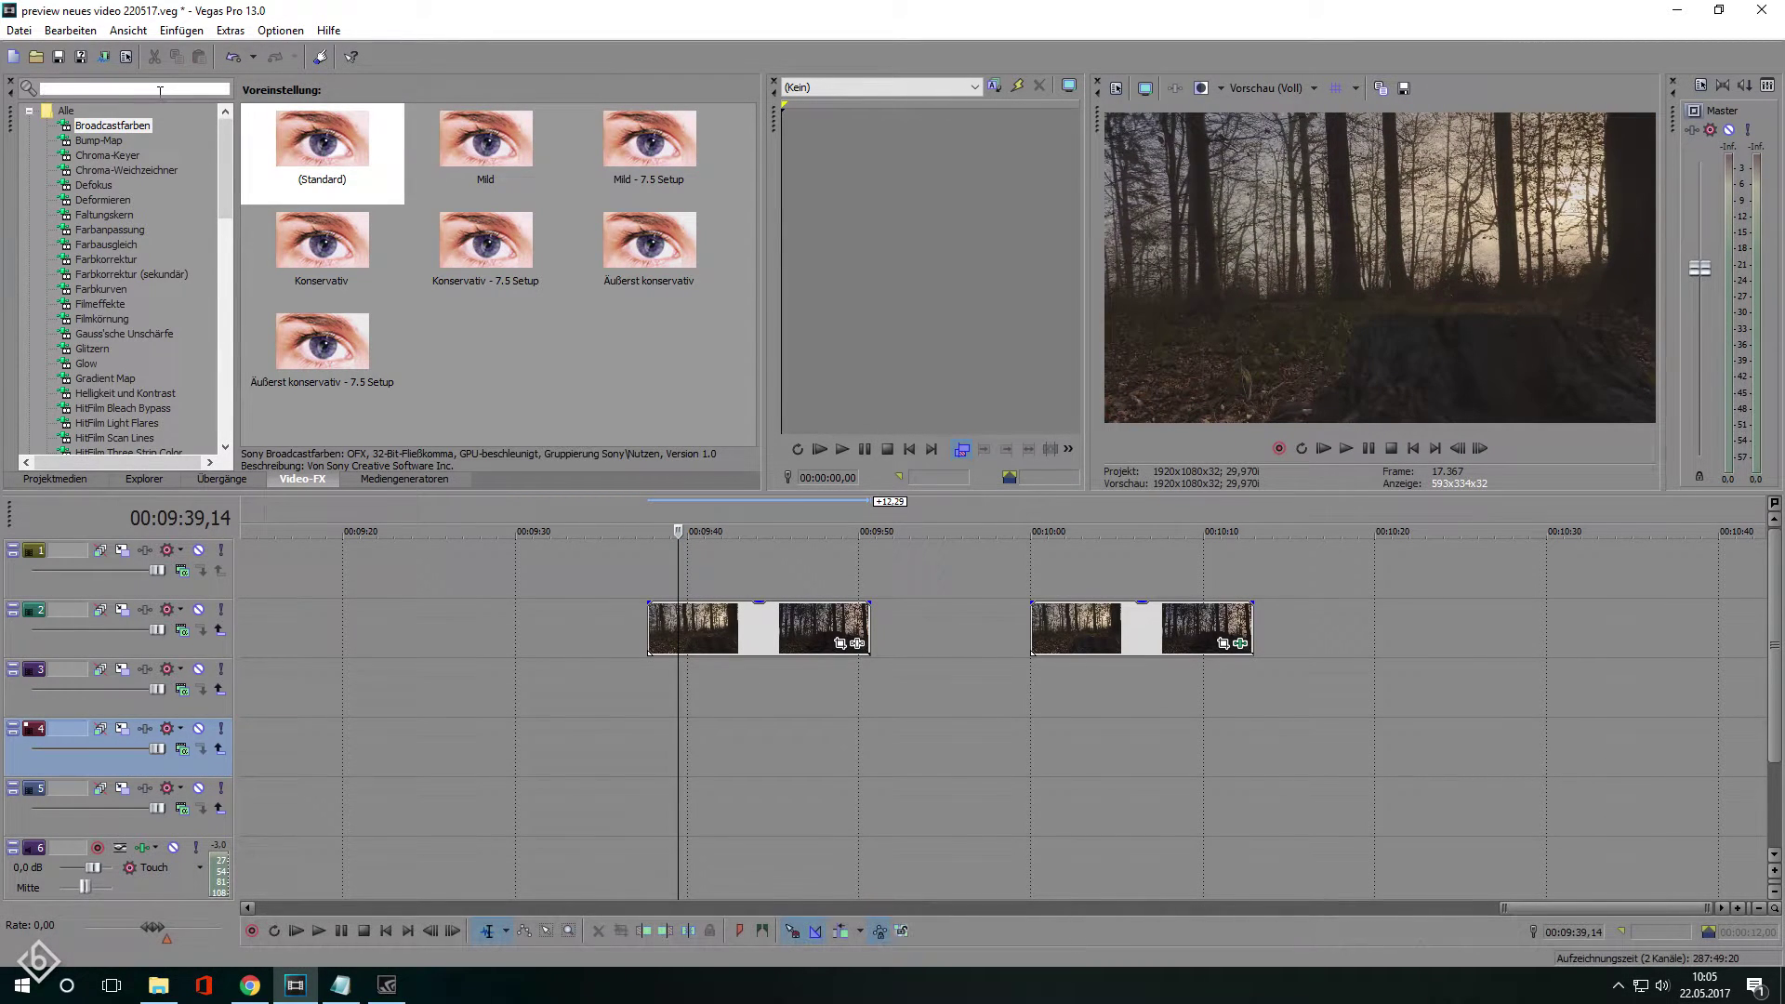
text(farb)
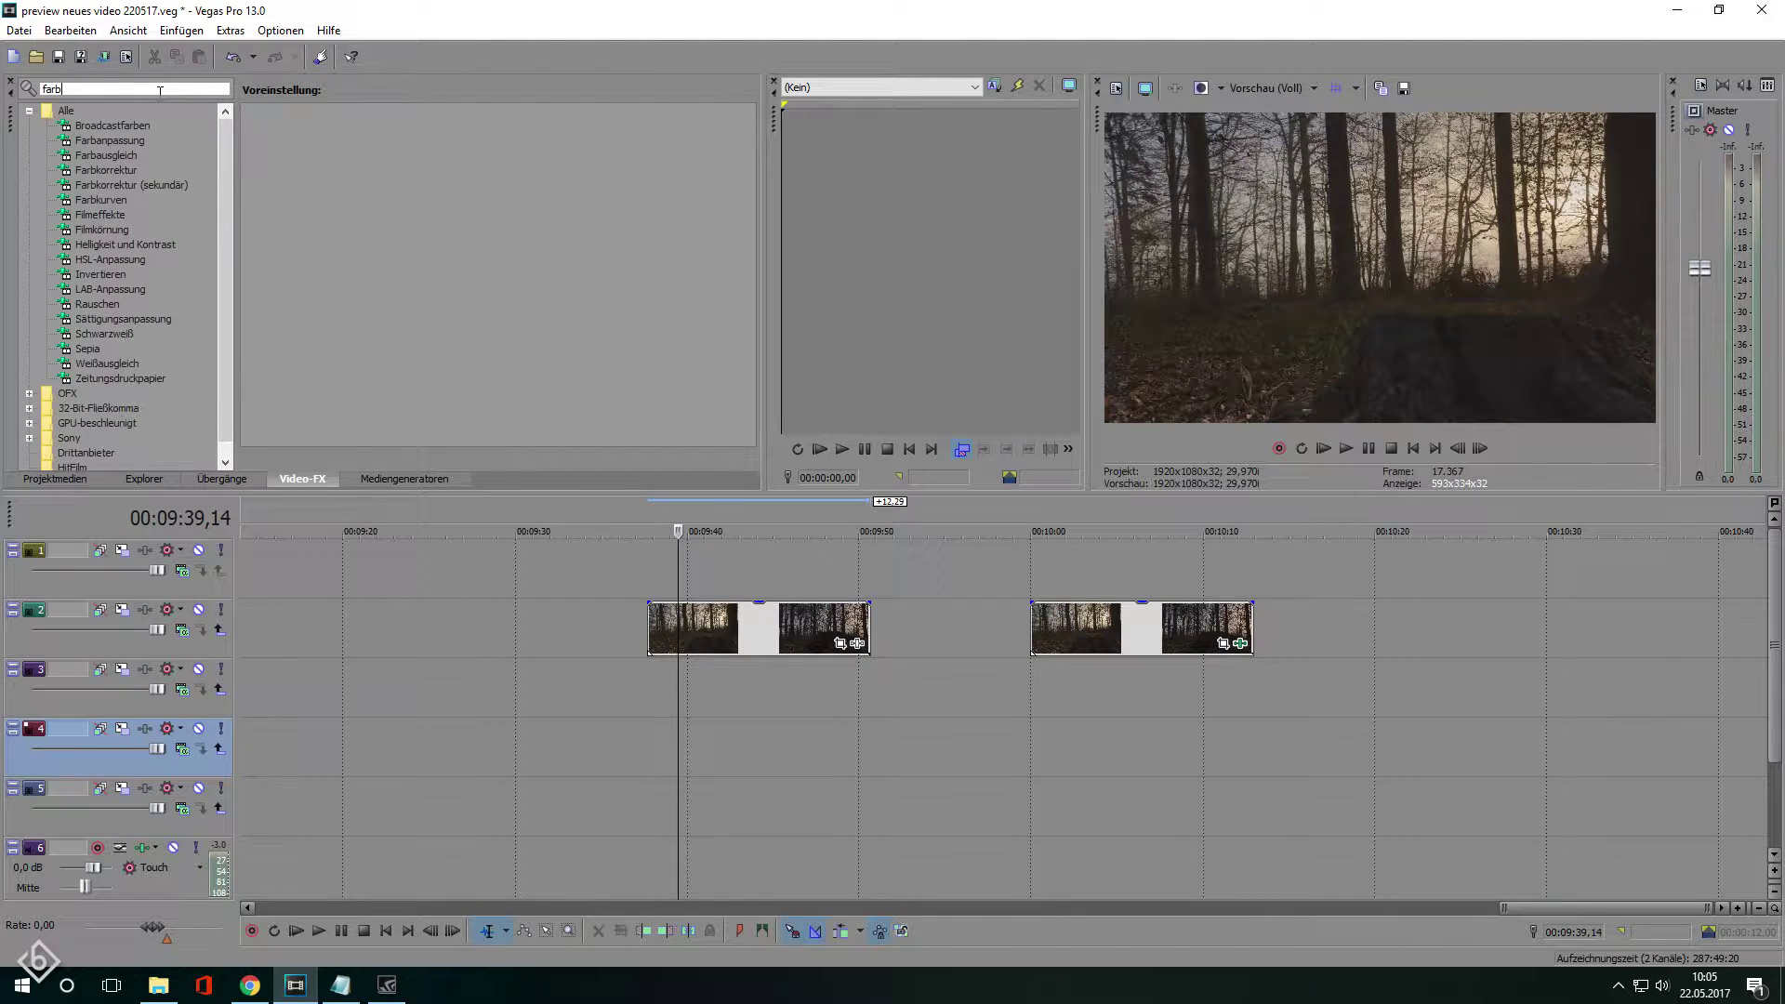
text(kur)
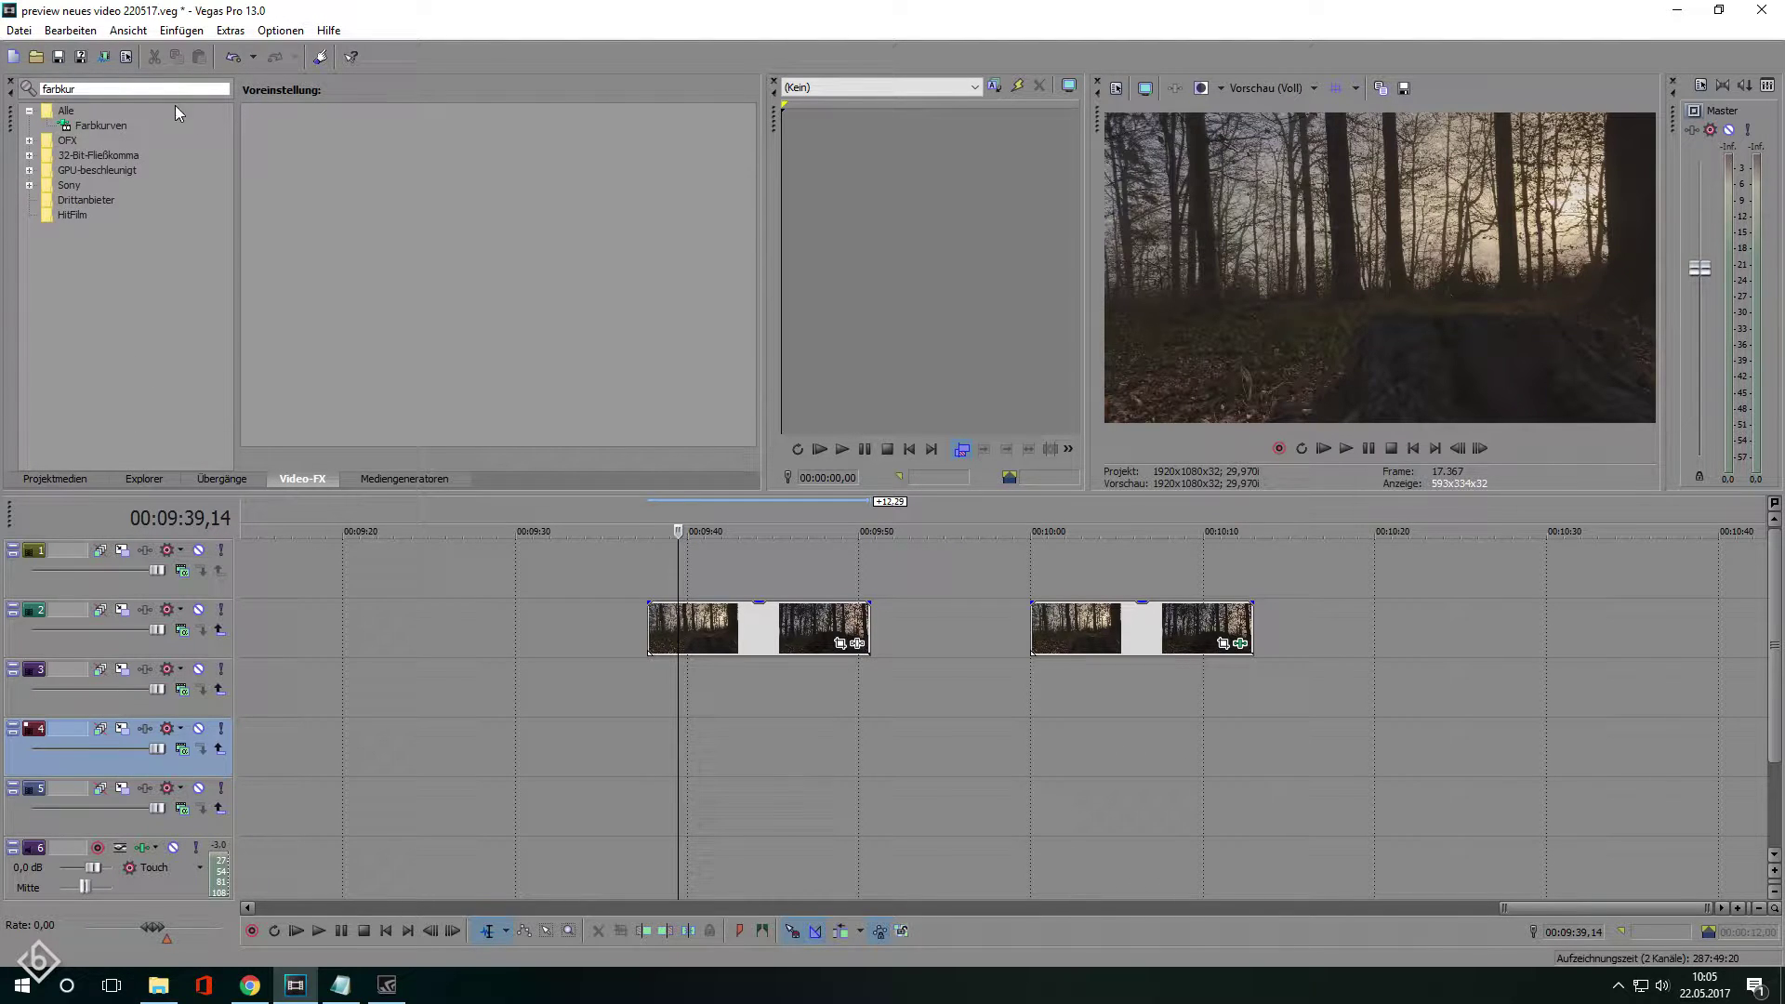
click(99, 125)
drag(322, 147, 674, 623)
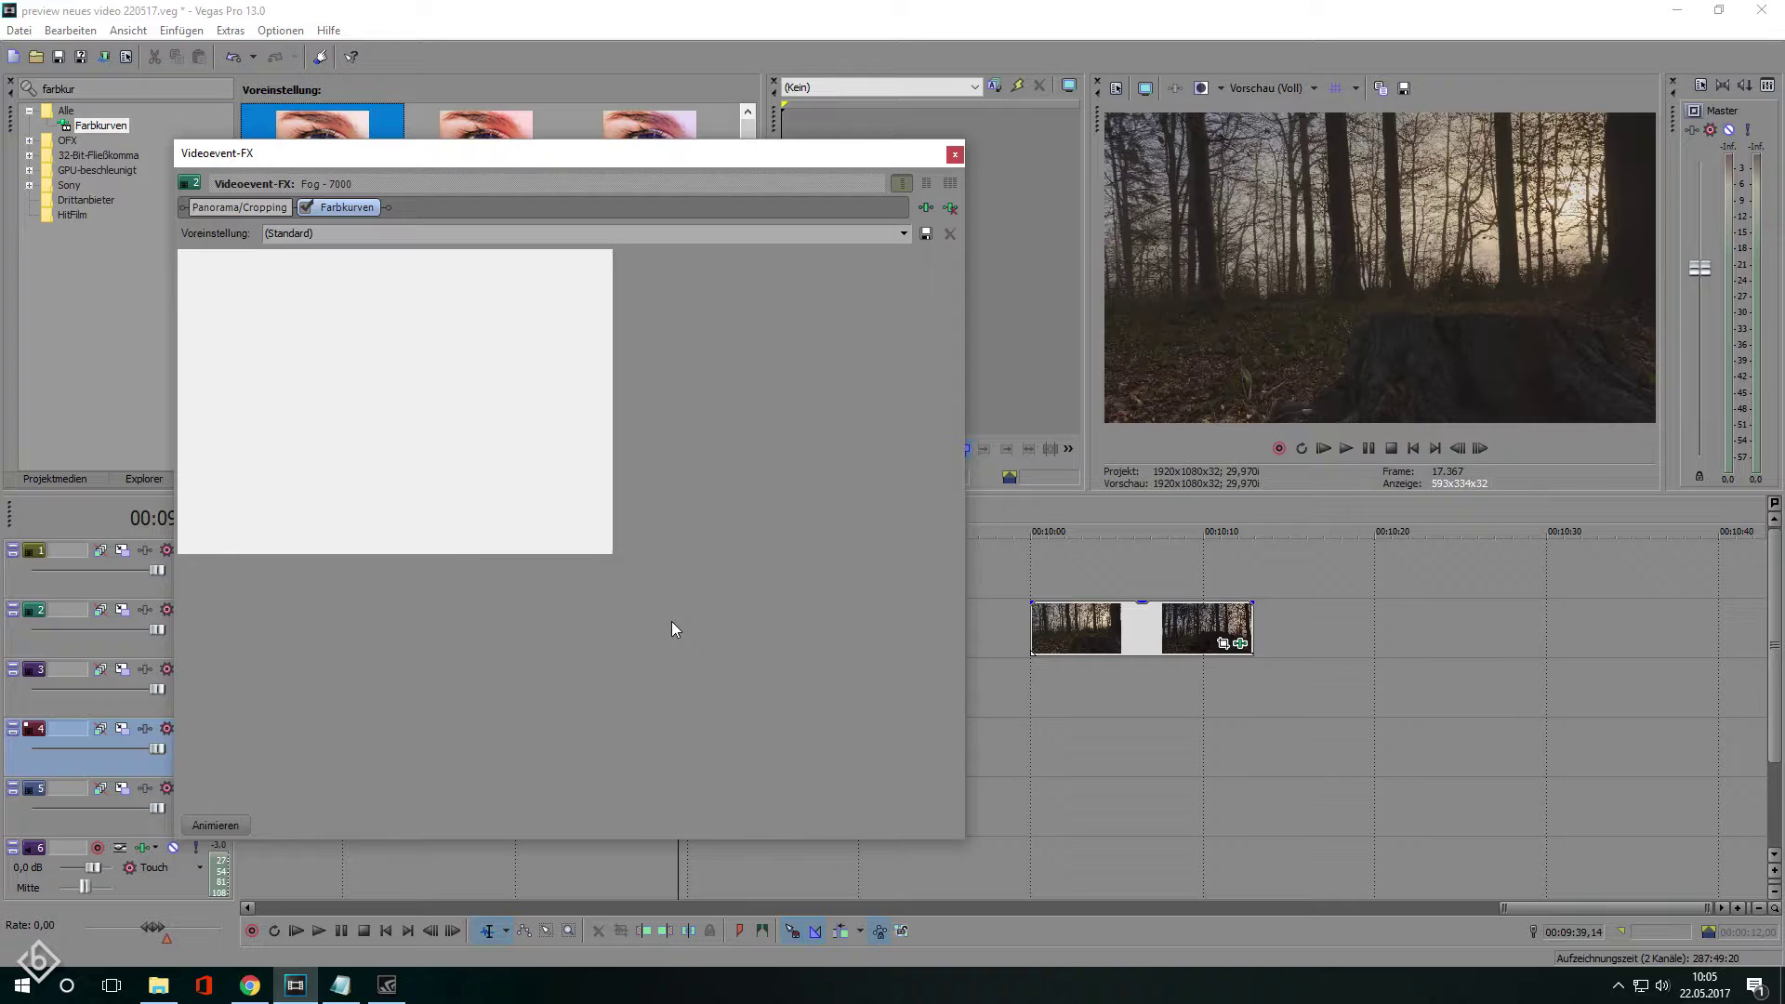
Bend the RGB curve into an S by raising the highlights and lowering the shadows
drag(535, 335, 493, 296)
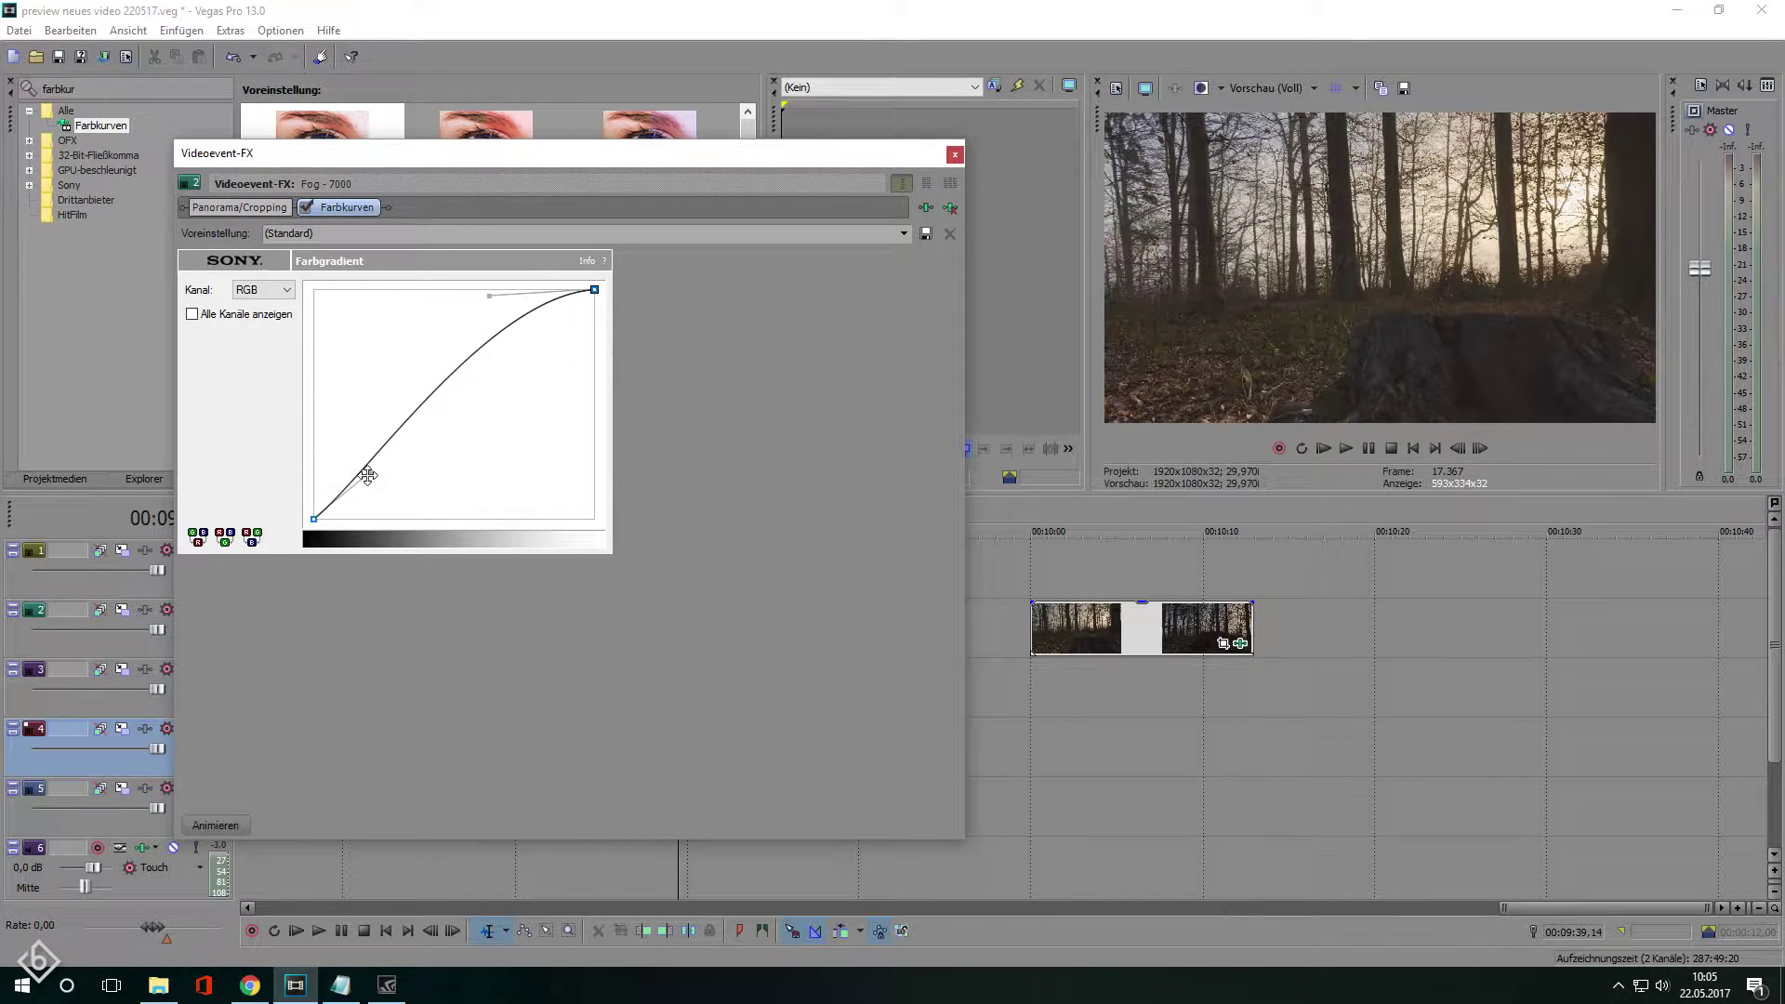
drag(369, 473, 383, 510)
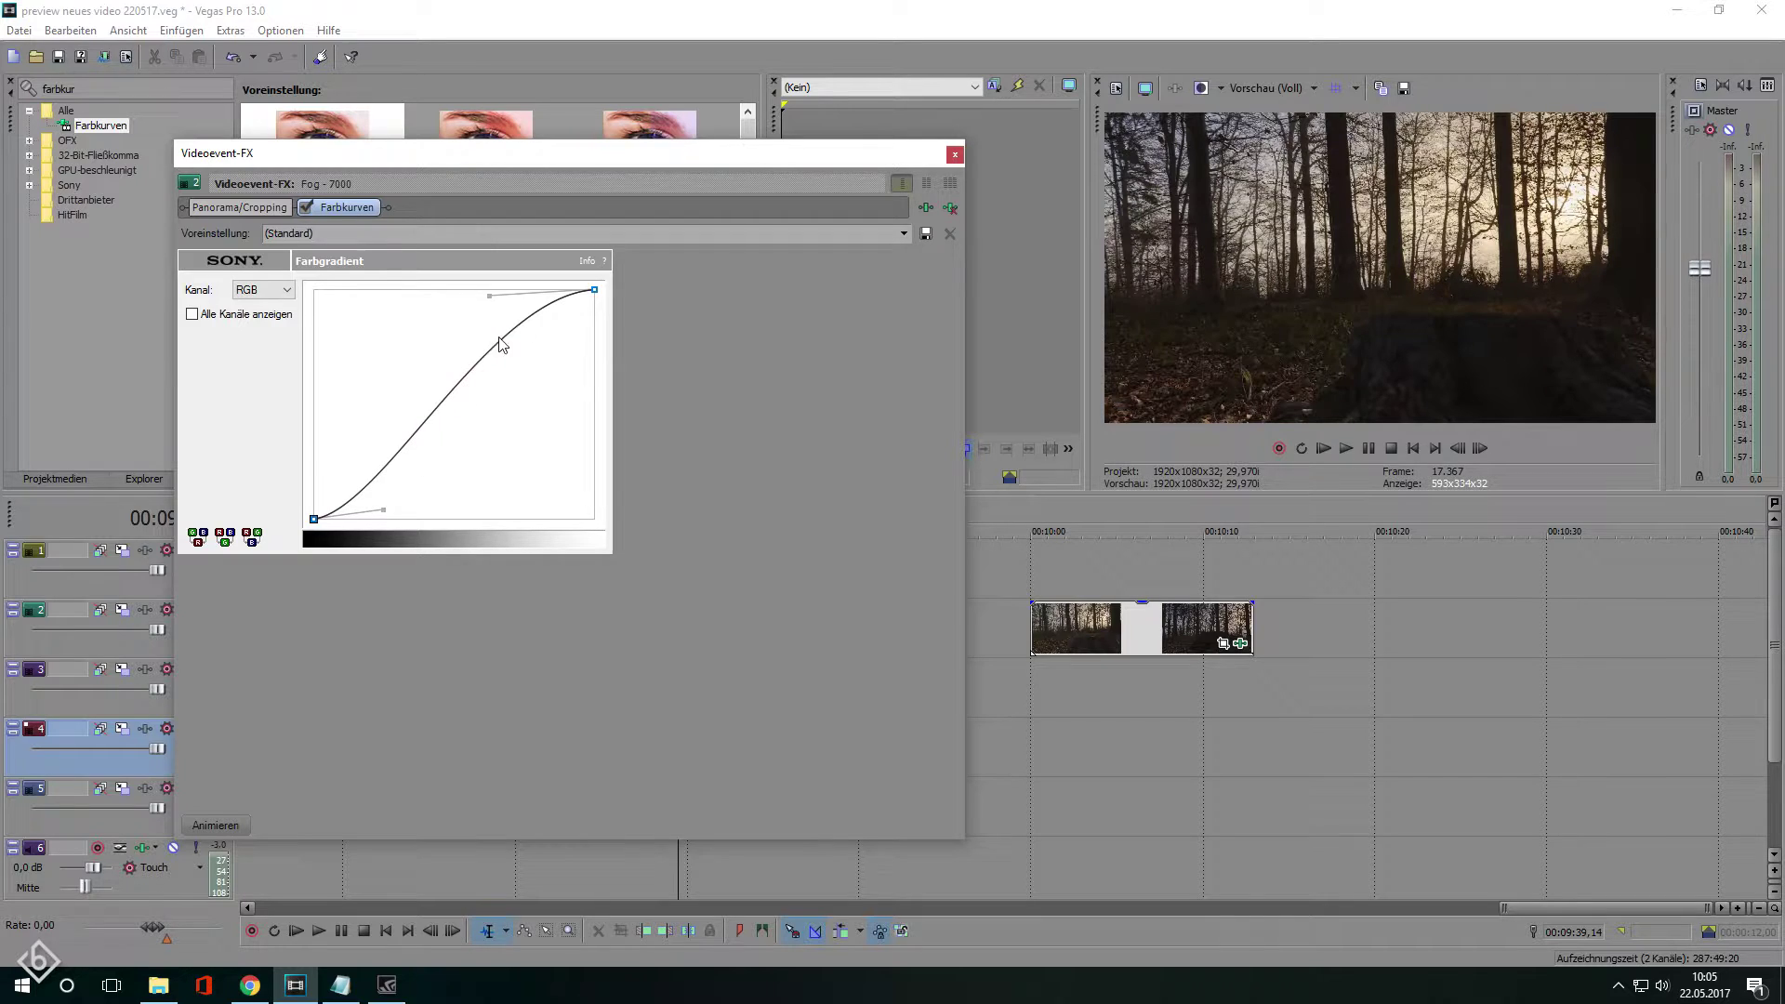
drag(493, 292, 487, 291)
Search the effects for 'farbaus' and apply Farbausgleich (Standard) to the first clip
click(954, 155)
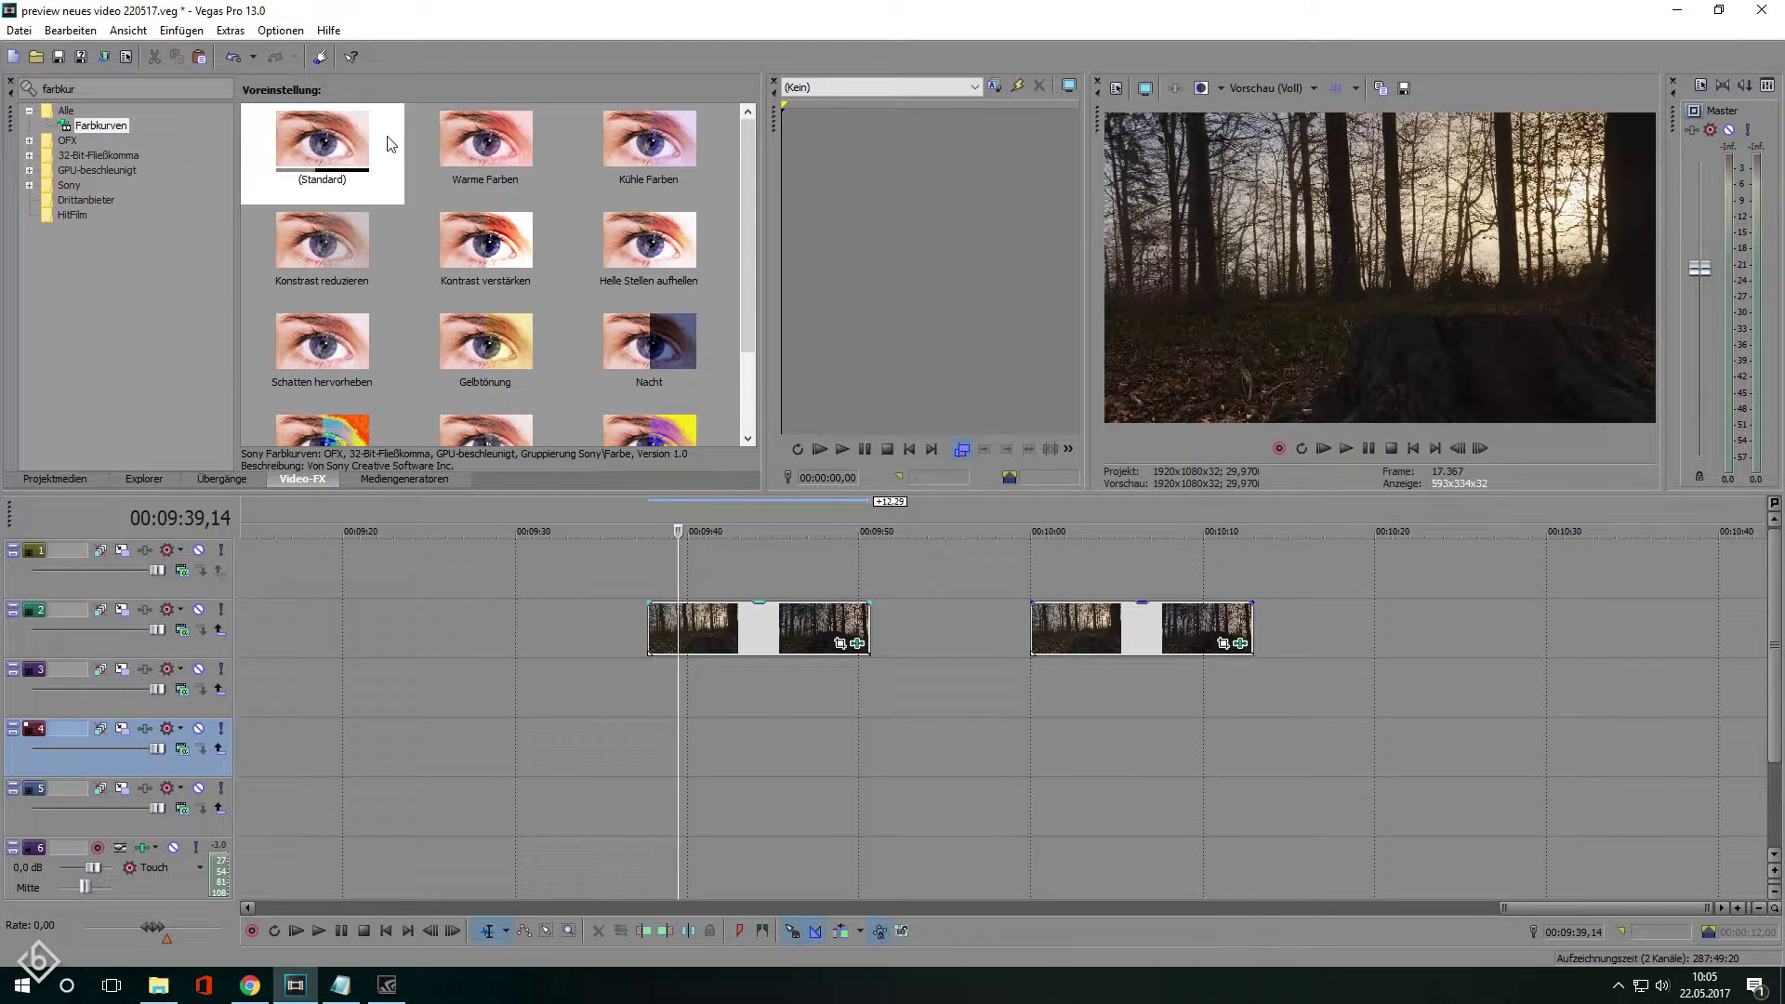
click(179, 90)
key(BackSpace)
key(BackSpace)
key(BackSpace)
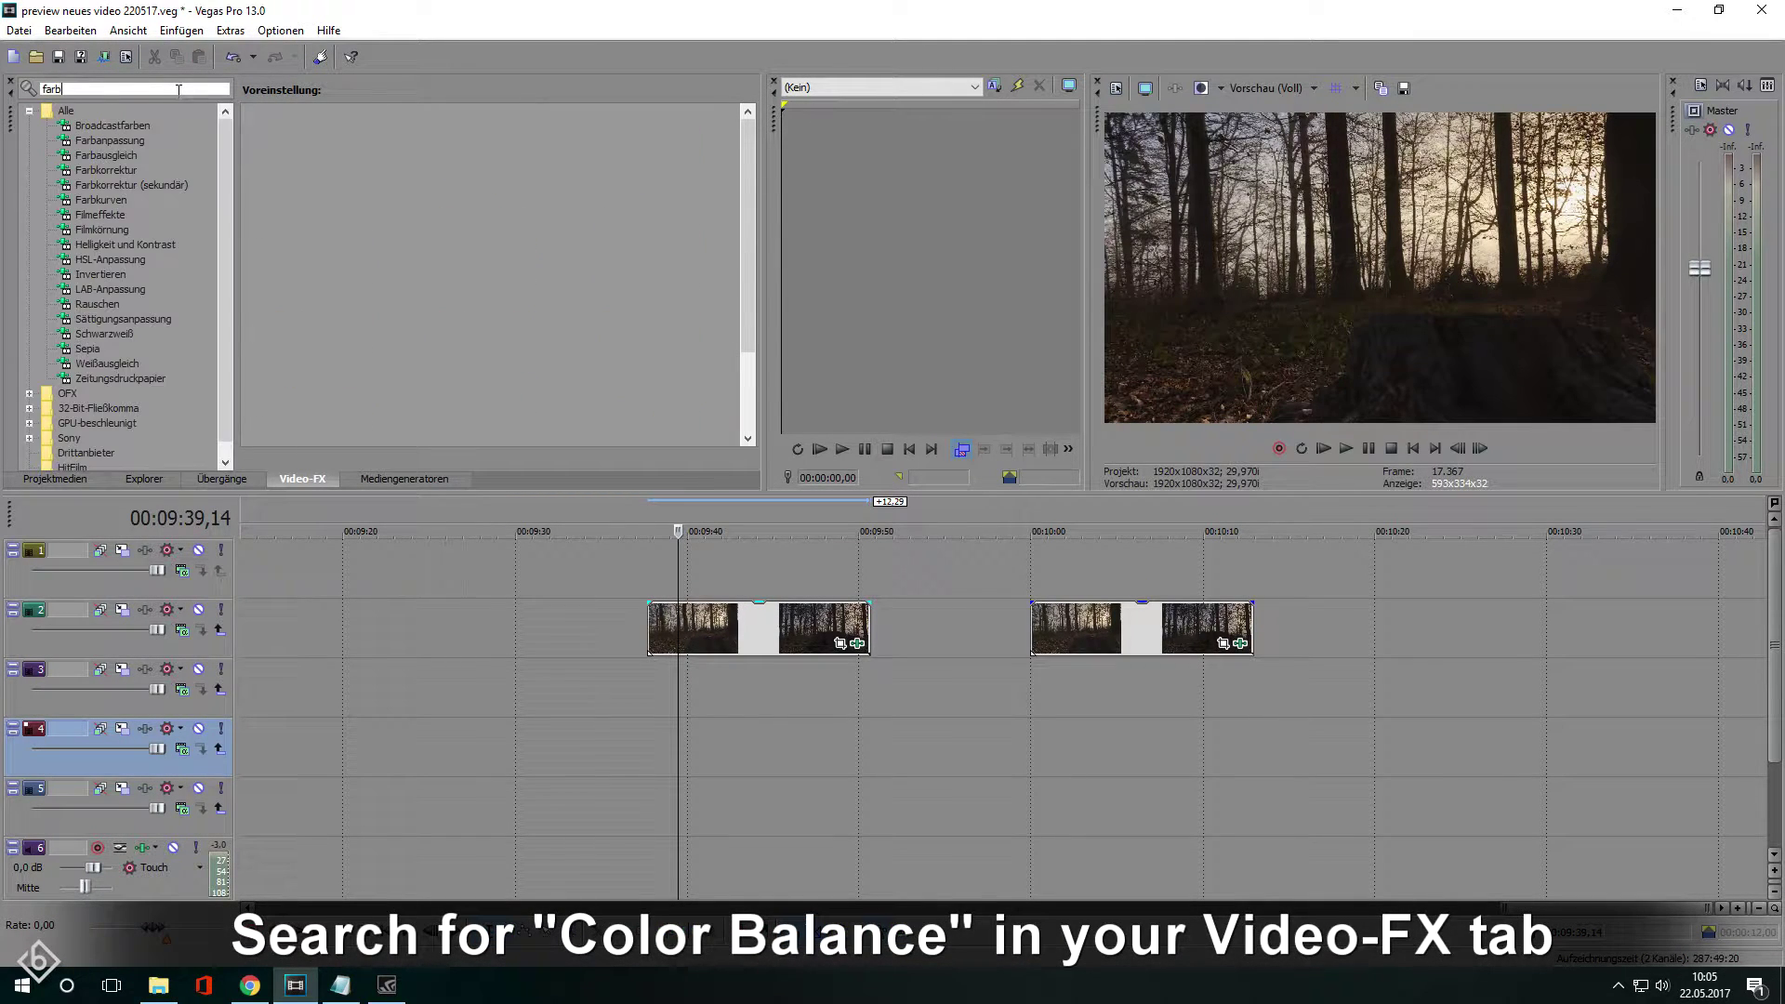
text(aus)
click(134, 126)
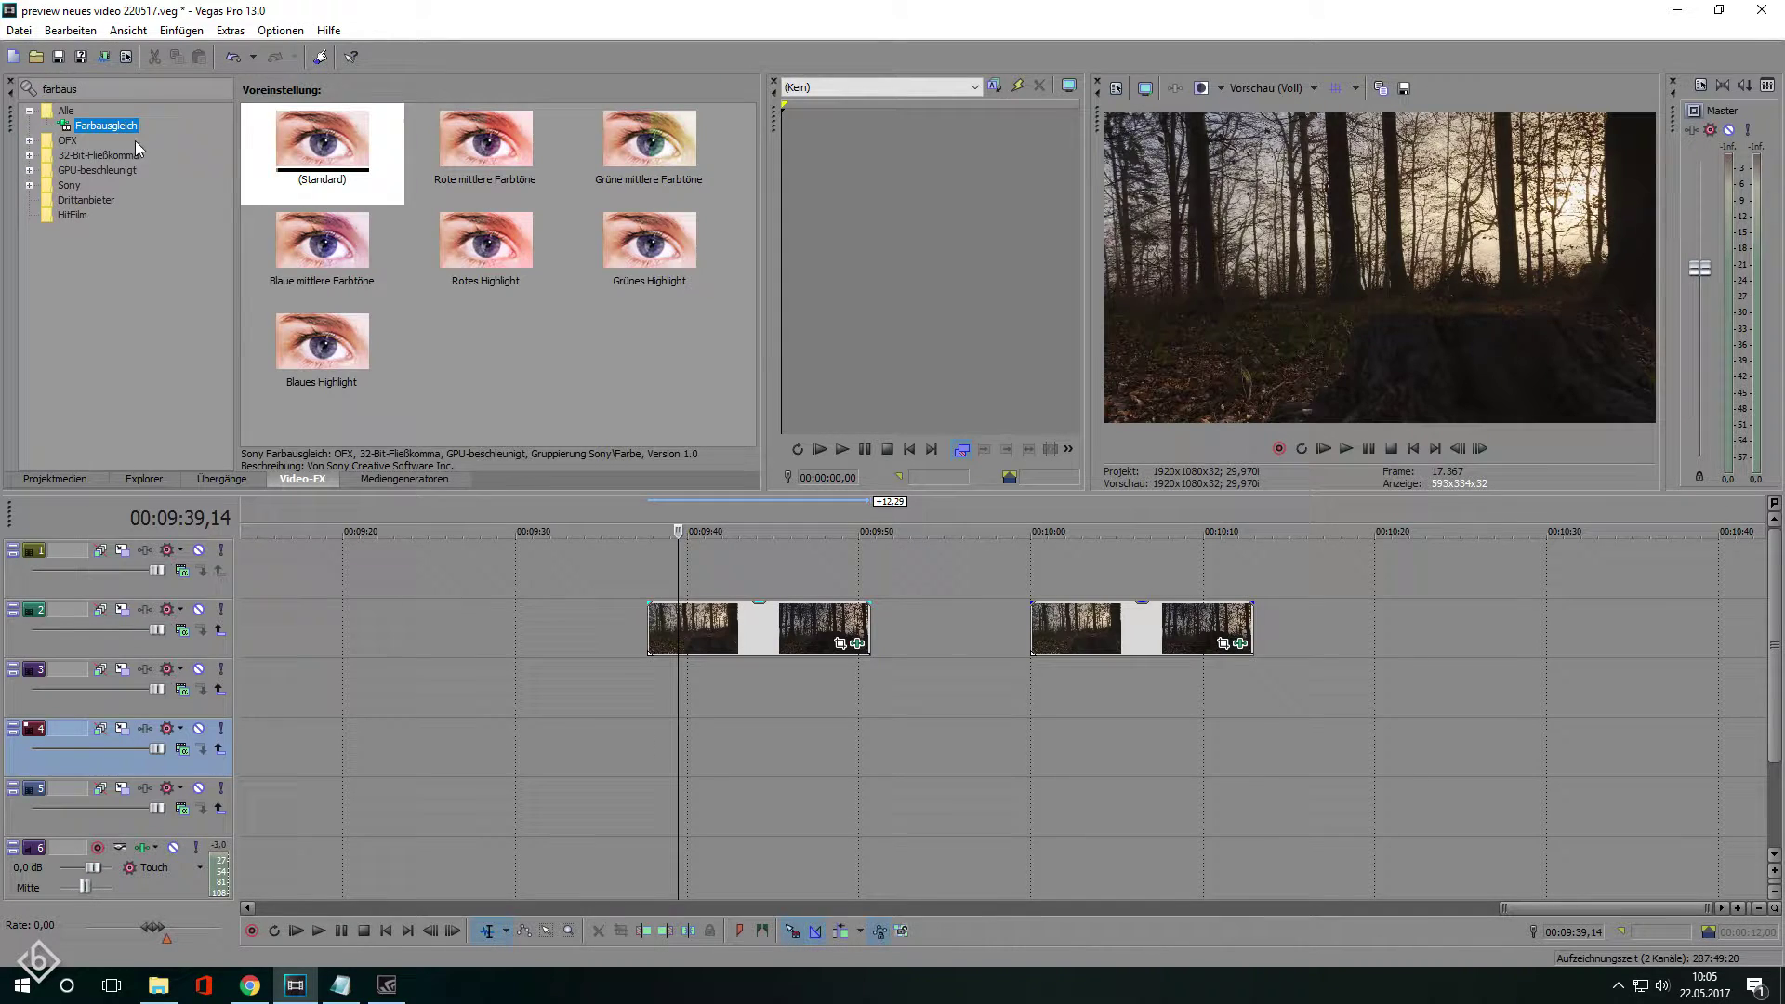
drag(321, 147, 698, 623)
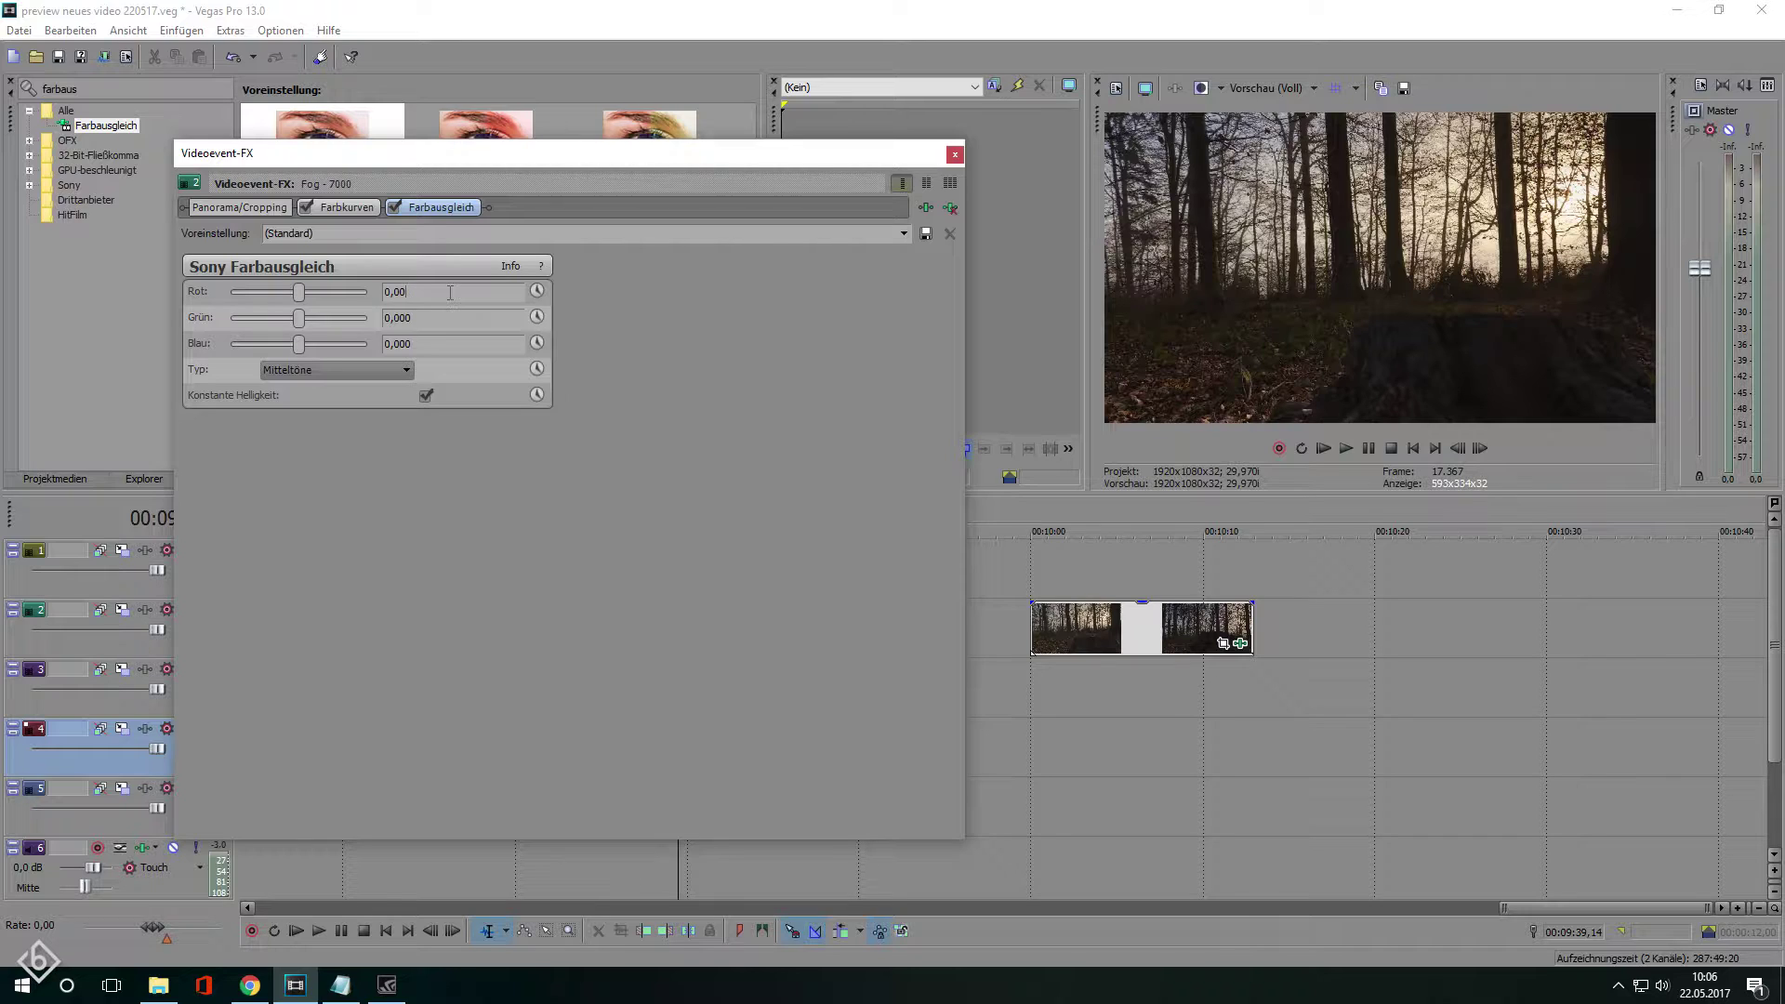
Set the color balance Rot to 0,020 and Grün to -0,020
key(BackSpace)
text(2)
key(Return)
click(436, 319)
key(BackSpace)
key(BackSpace)
key(BackSpace)
key(BackSpace)
text(-0,02)
key(Return)
Add another Farbausgleich to the first clip with Typ Schatten and Blau 0,025
click(954, 154)
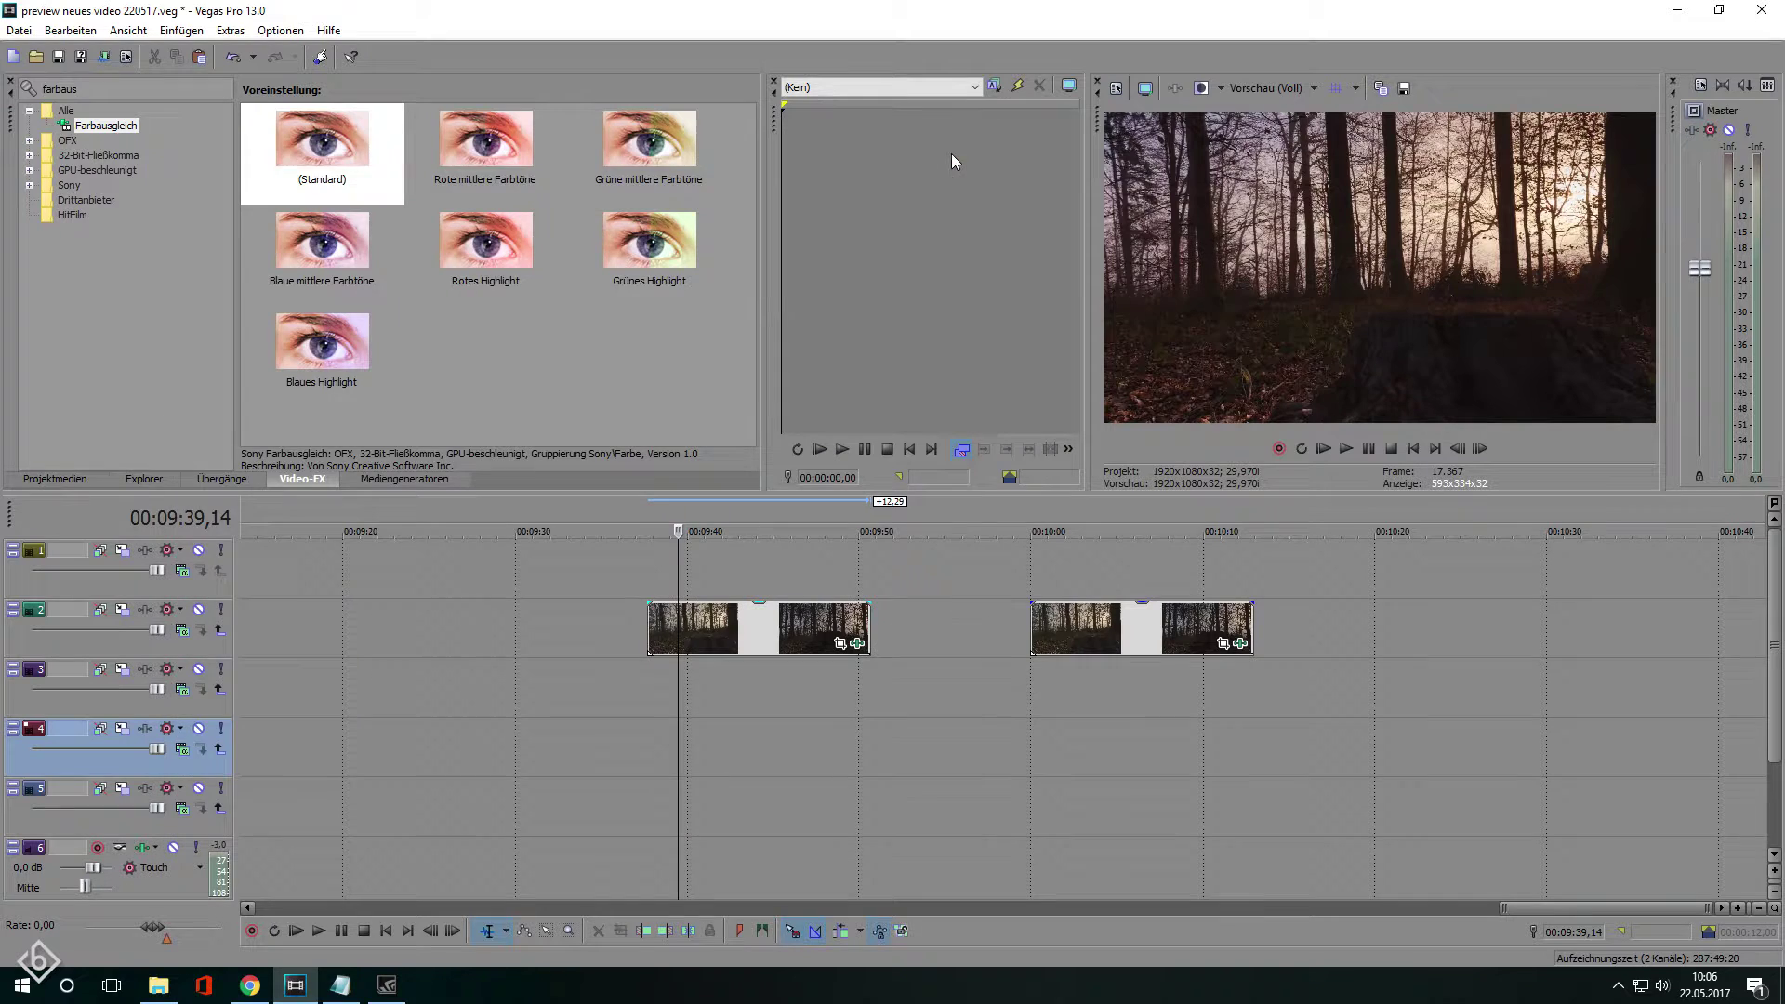
drag(322, 148, 735, 612)
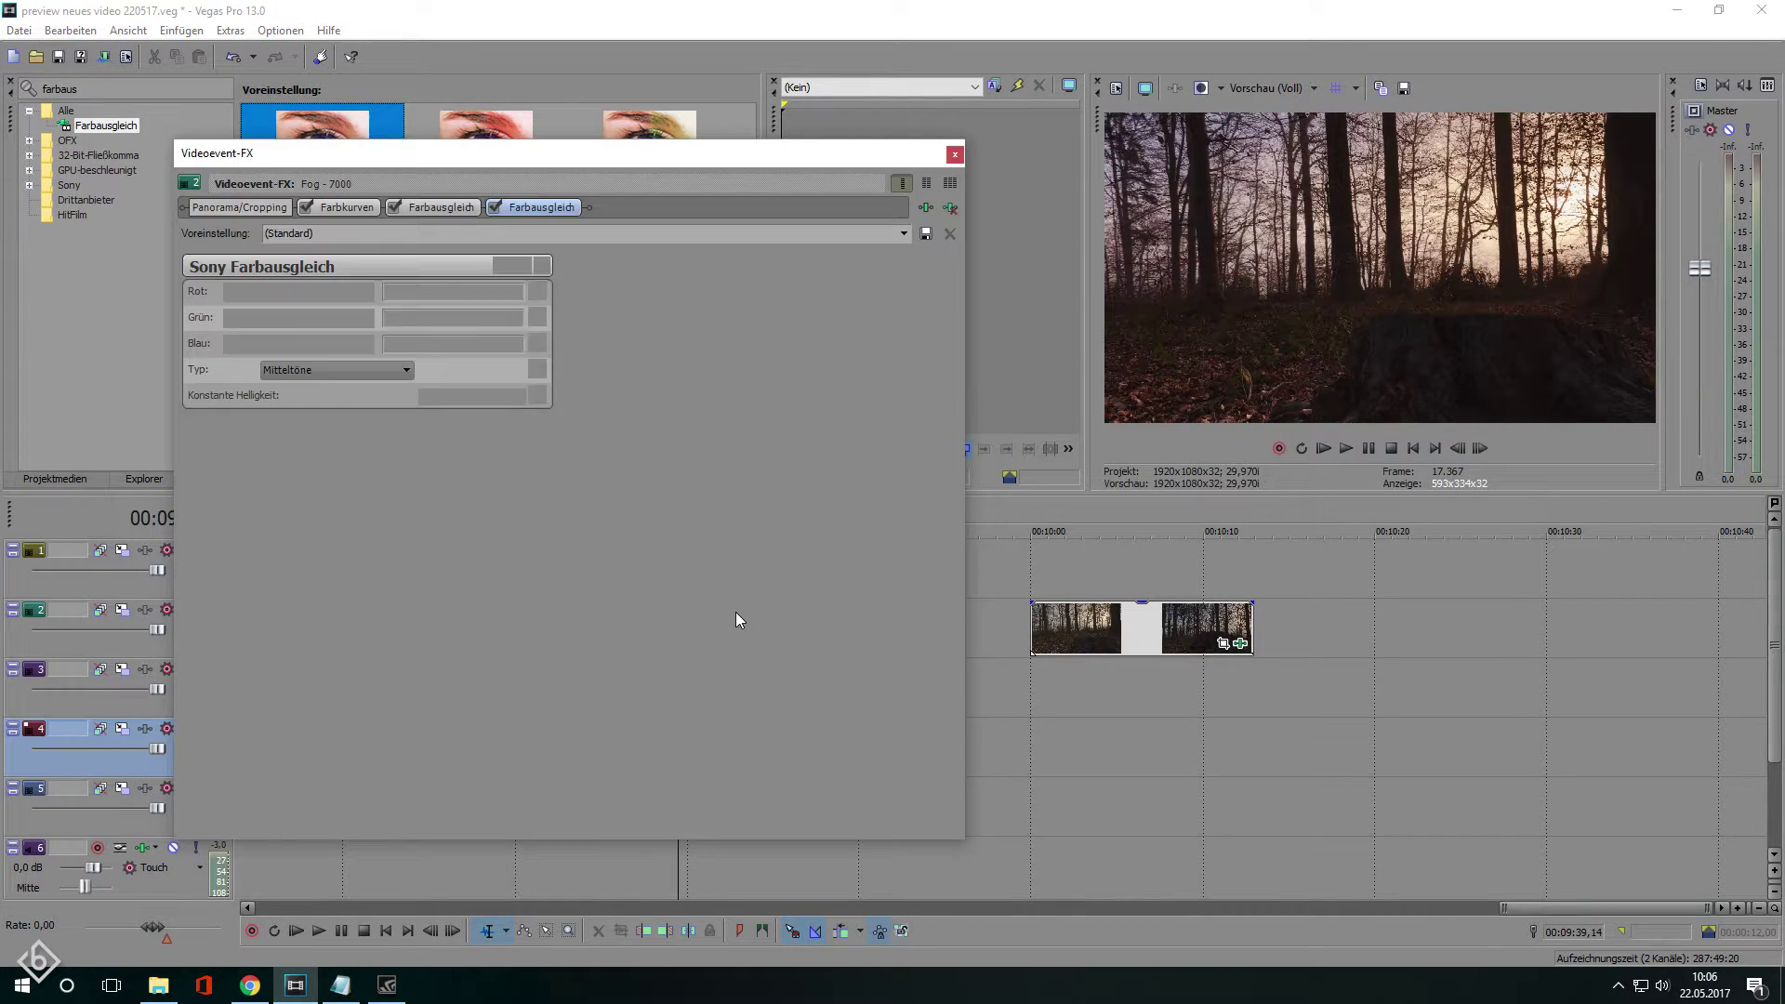
click(302, 369)
click(297, 406)
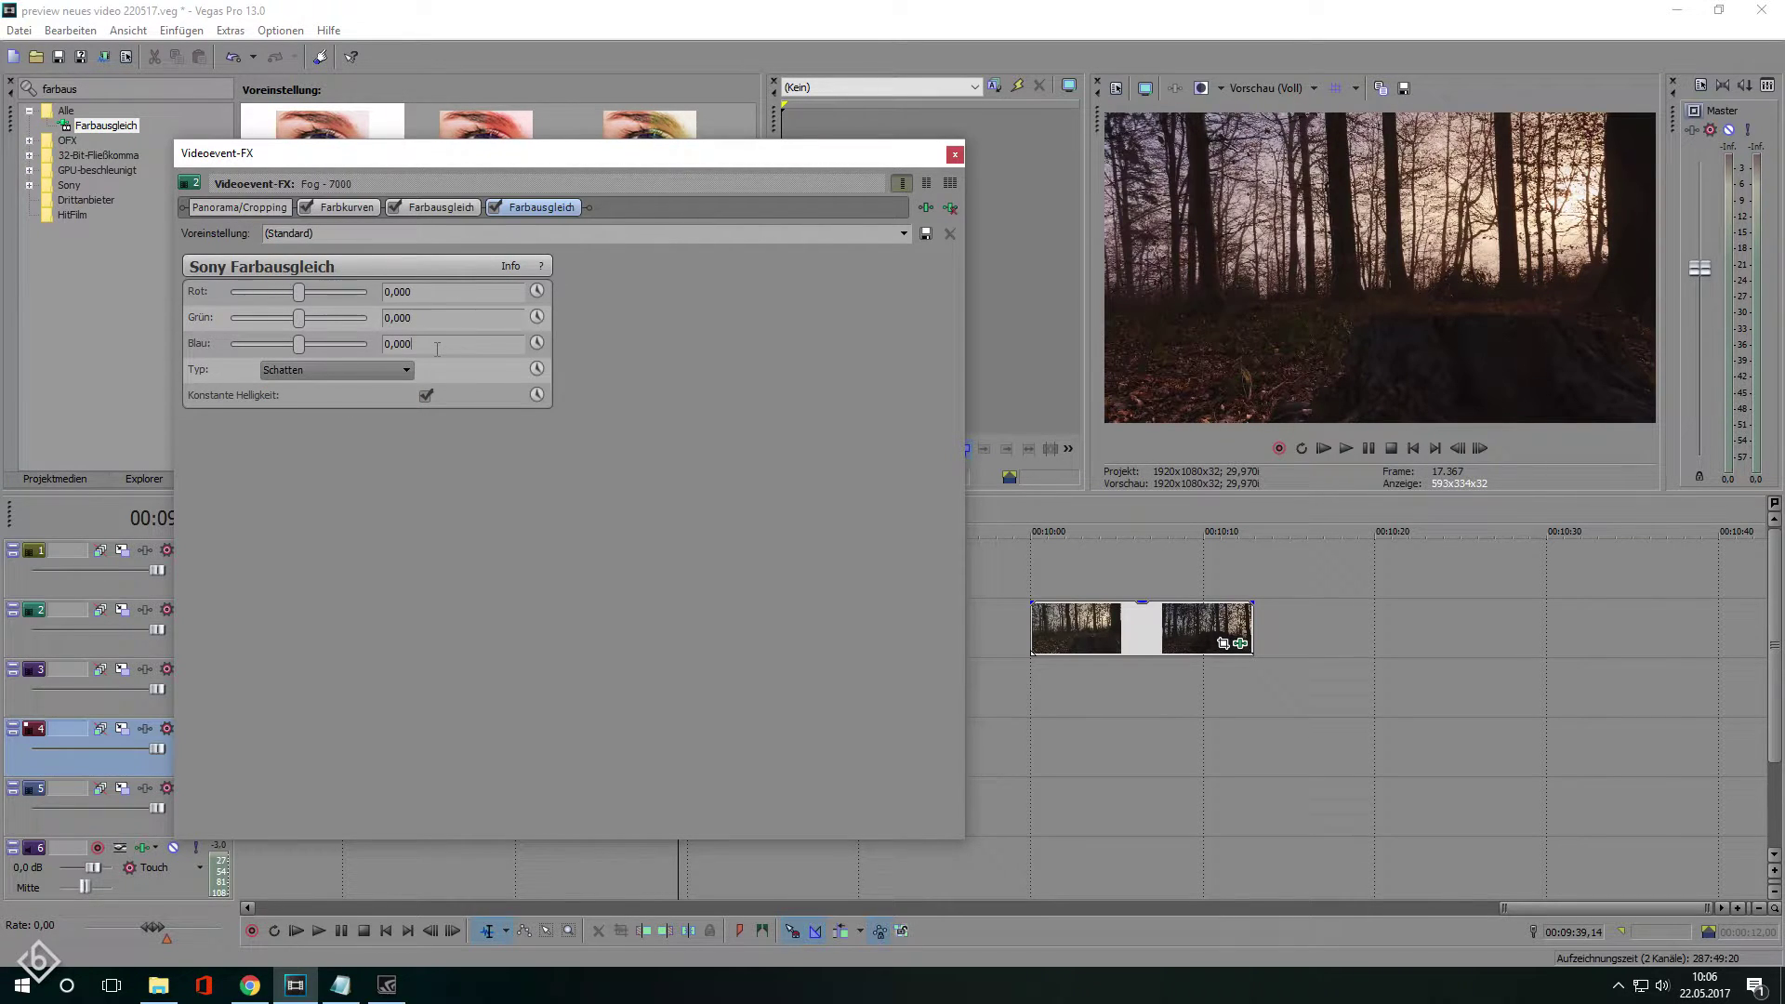
text(25)
key(Return)
In the second clip's Event FX, try Levels (input end 0,776) and Schwarzweiß, leaving both switched off
click(955, 154)
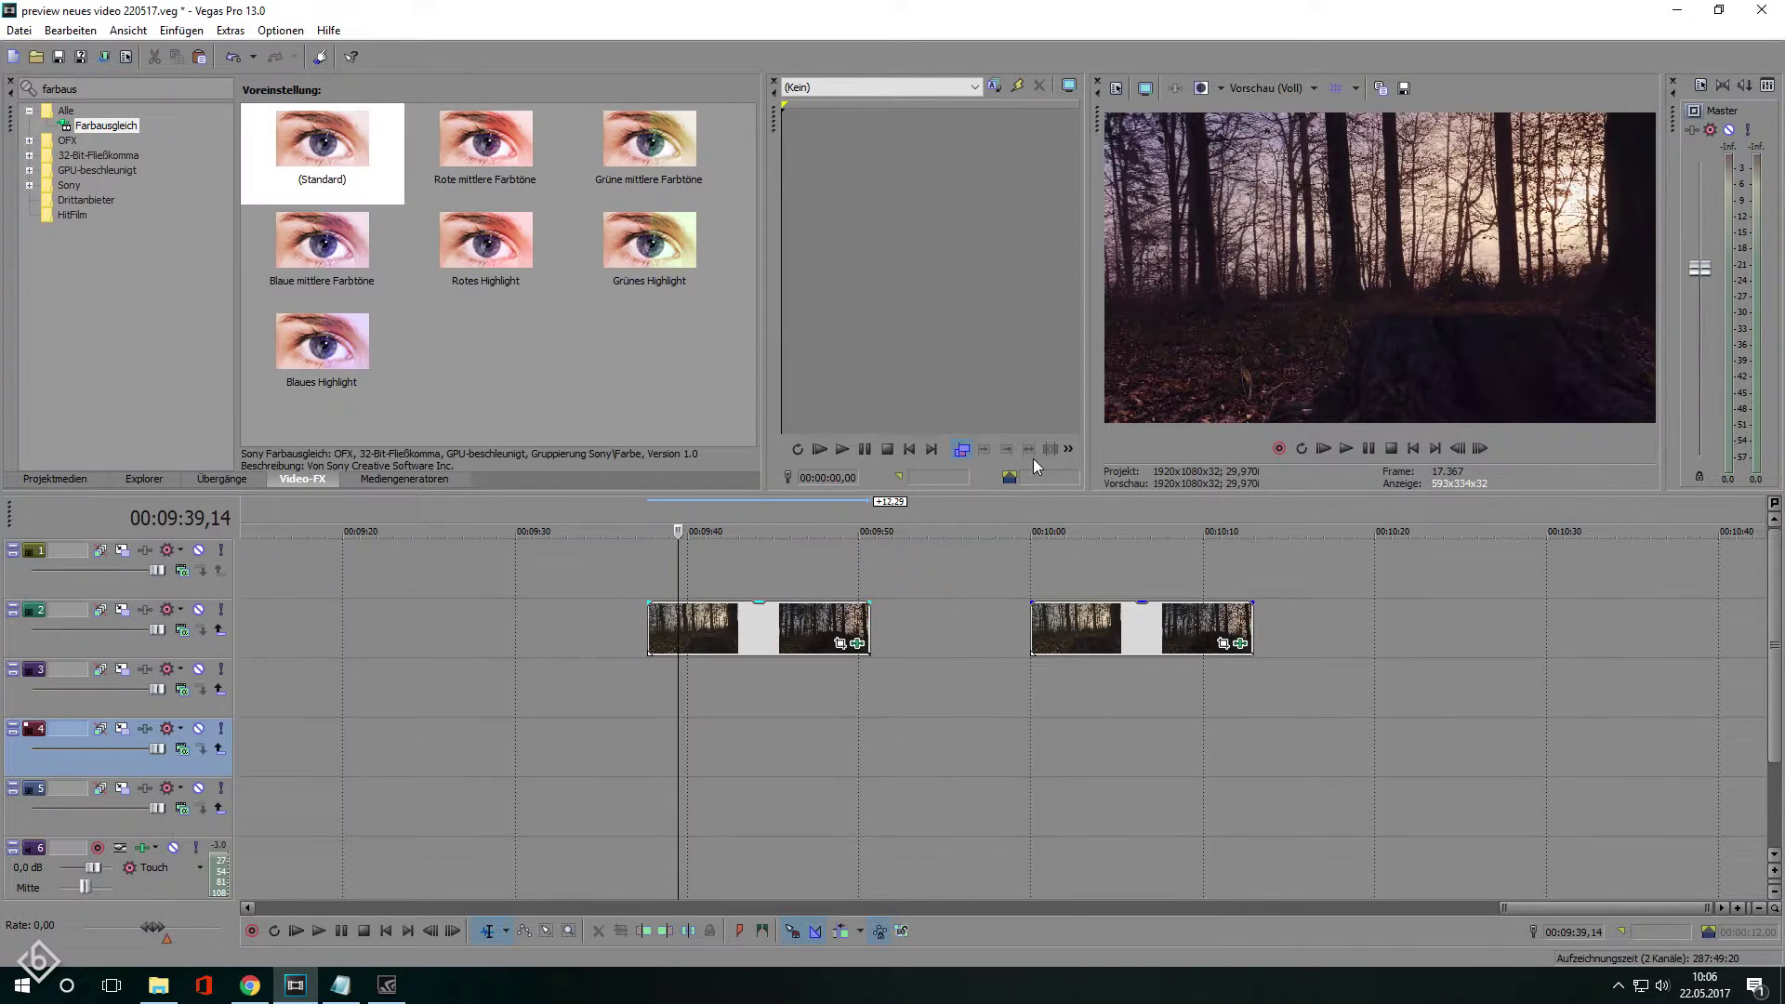
click(1089, 717)
click(1240, 643)
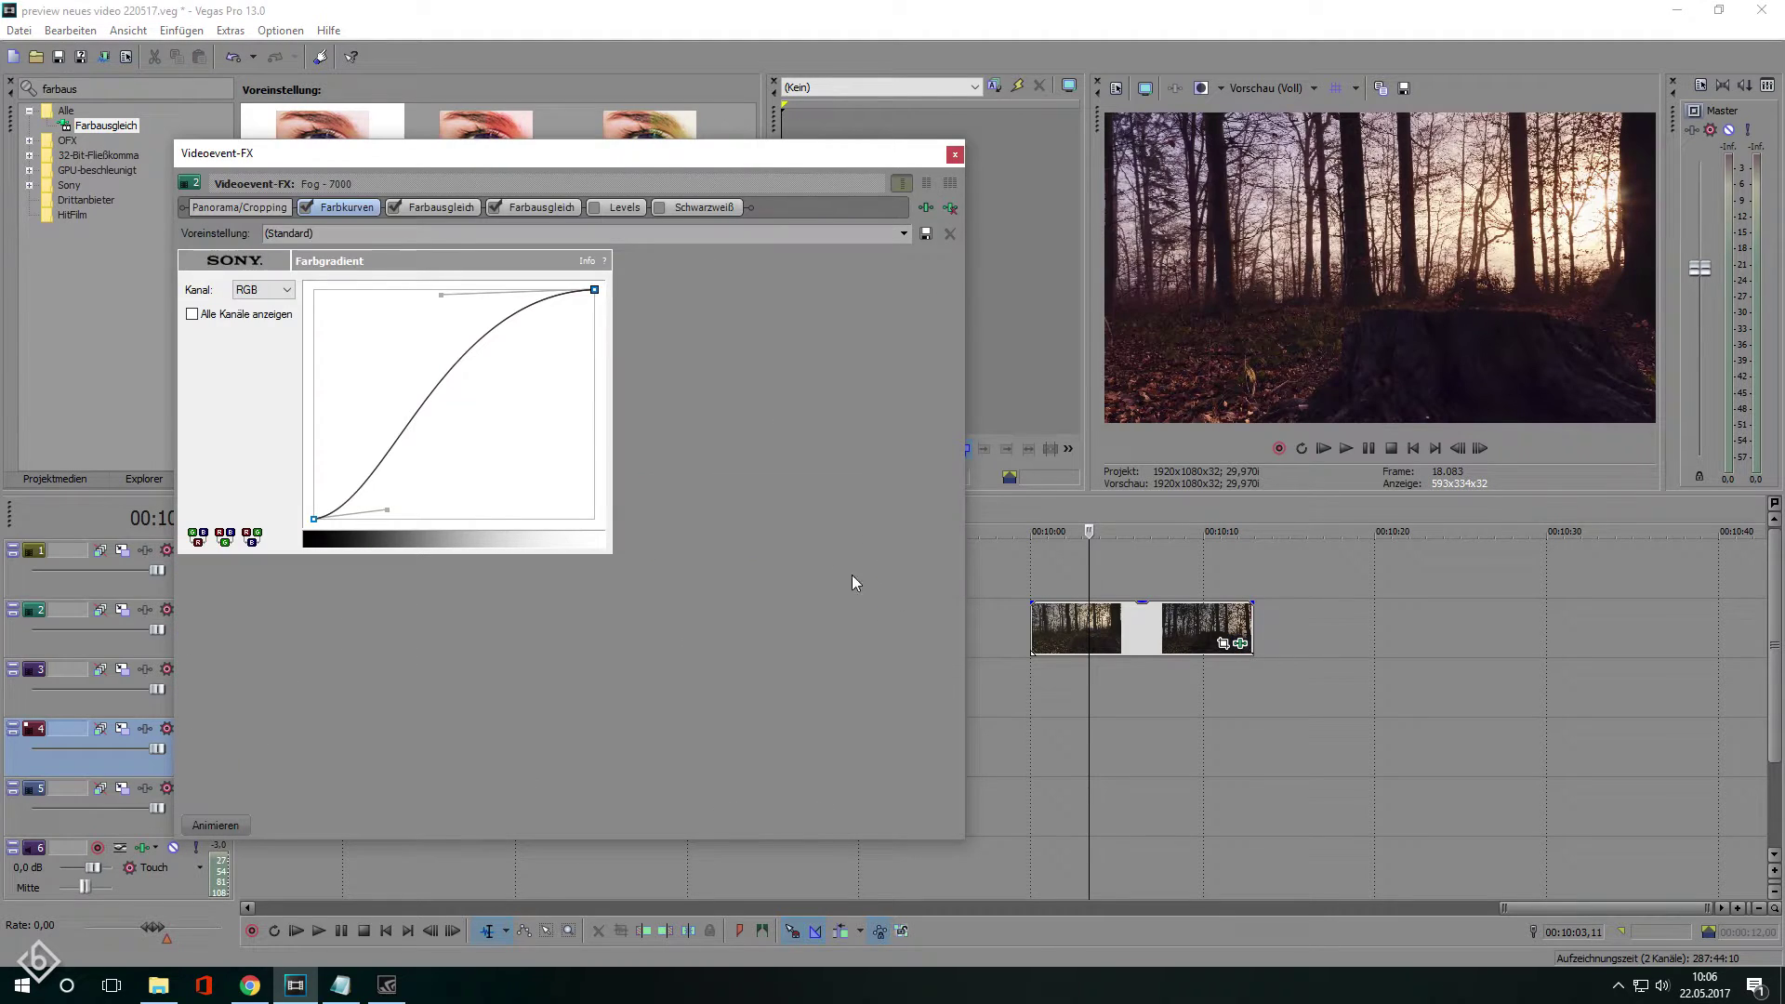
click(633, 204)
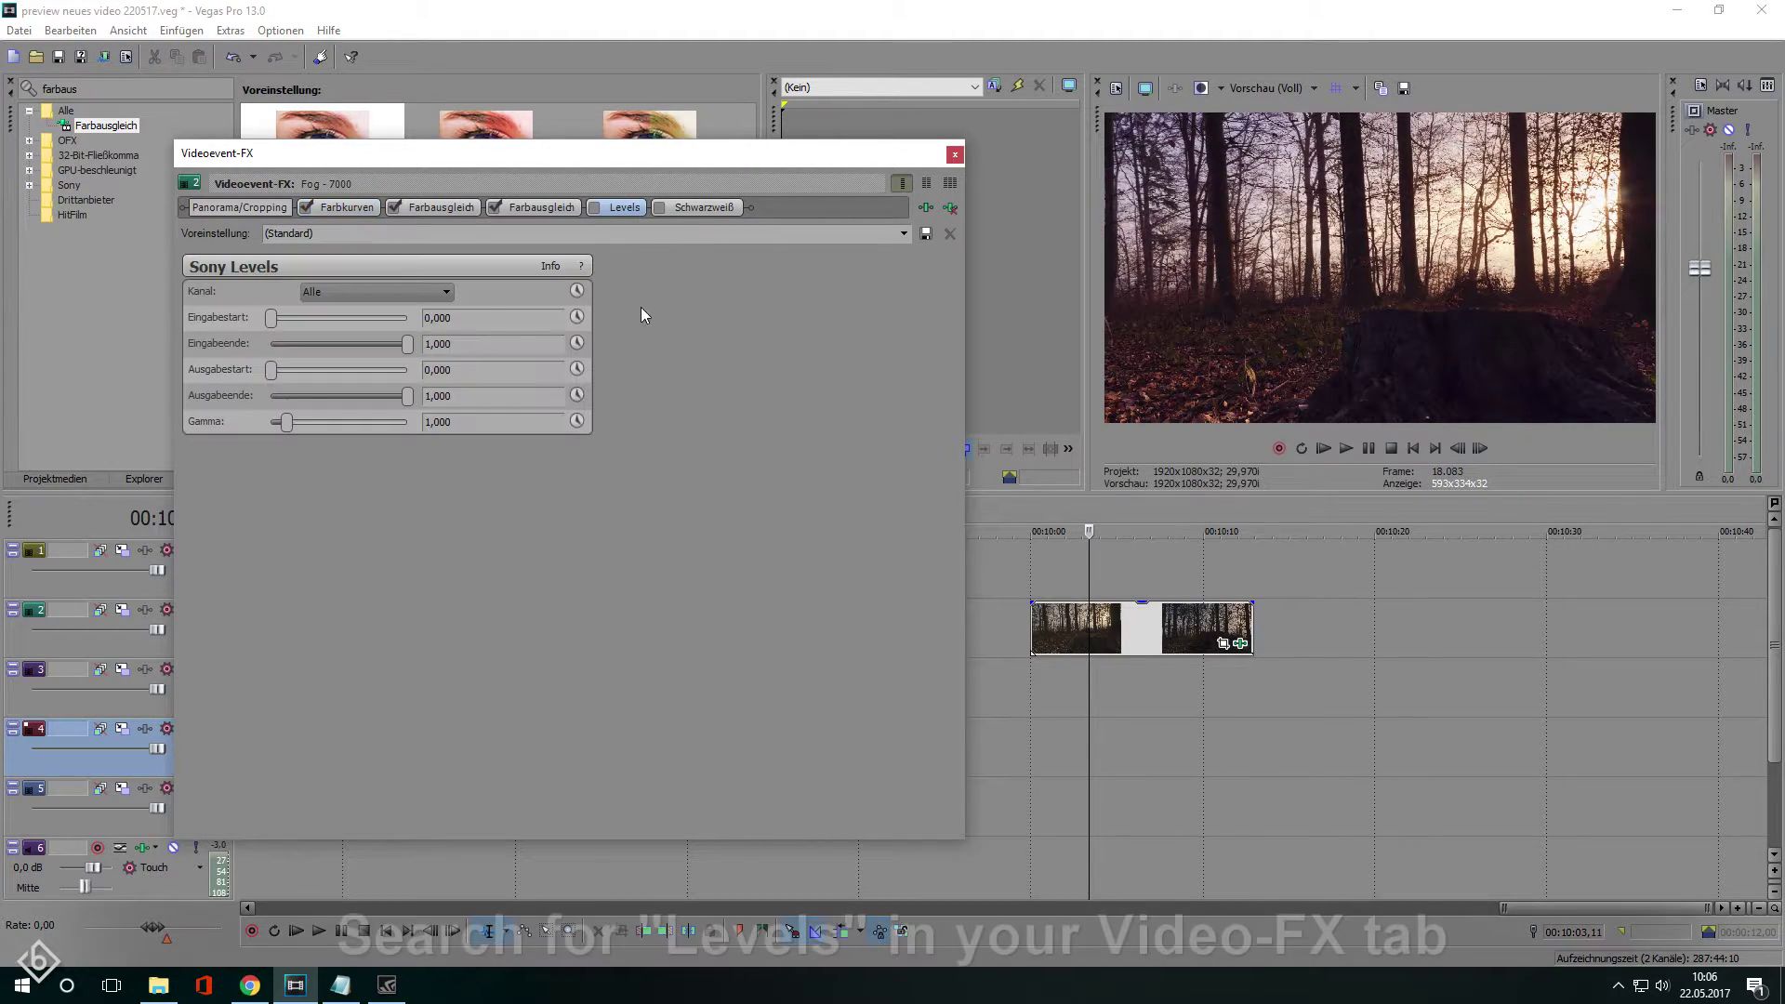
click(599, 209)
mouse_move(408, 344)
mouse_down()
mouse_move(314, 344)
mouse_move(437, 353)
mouse_up()
click(595, 208)
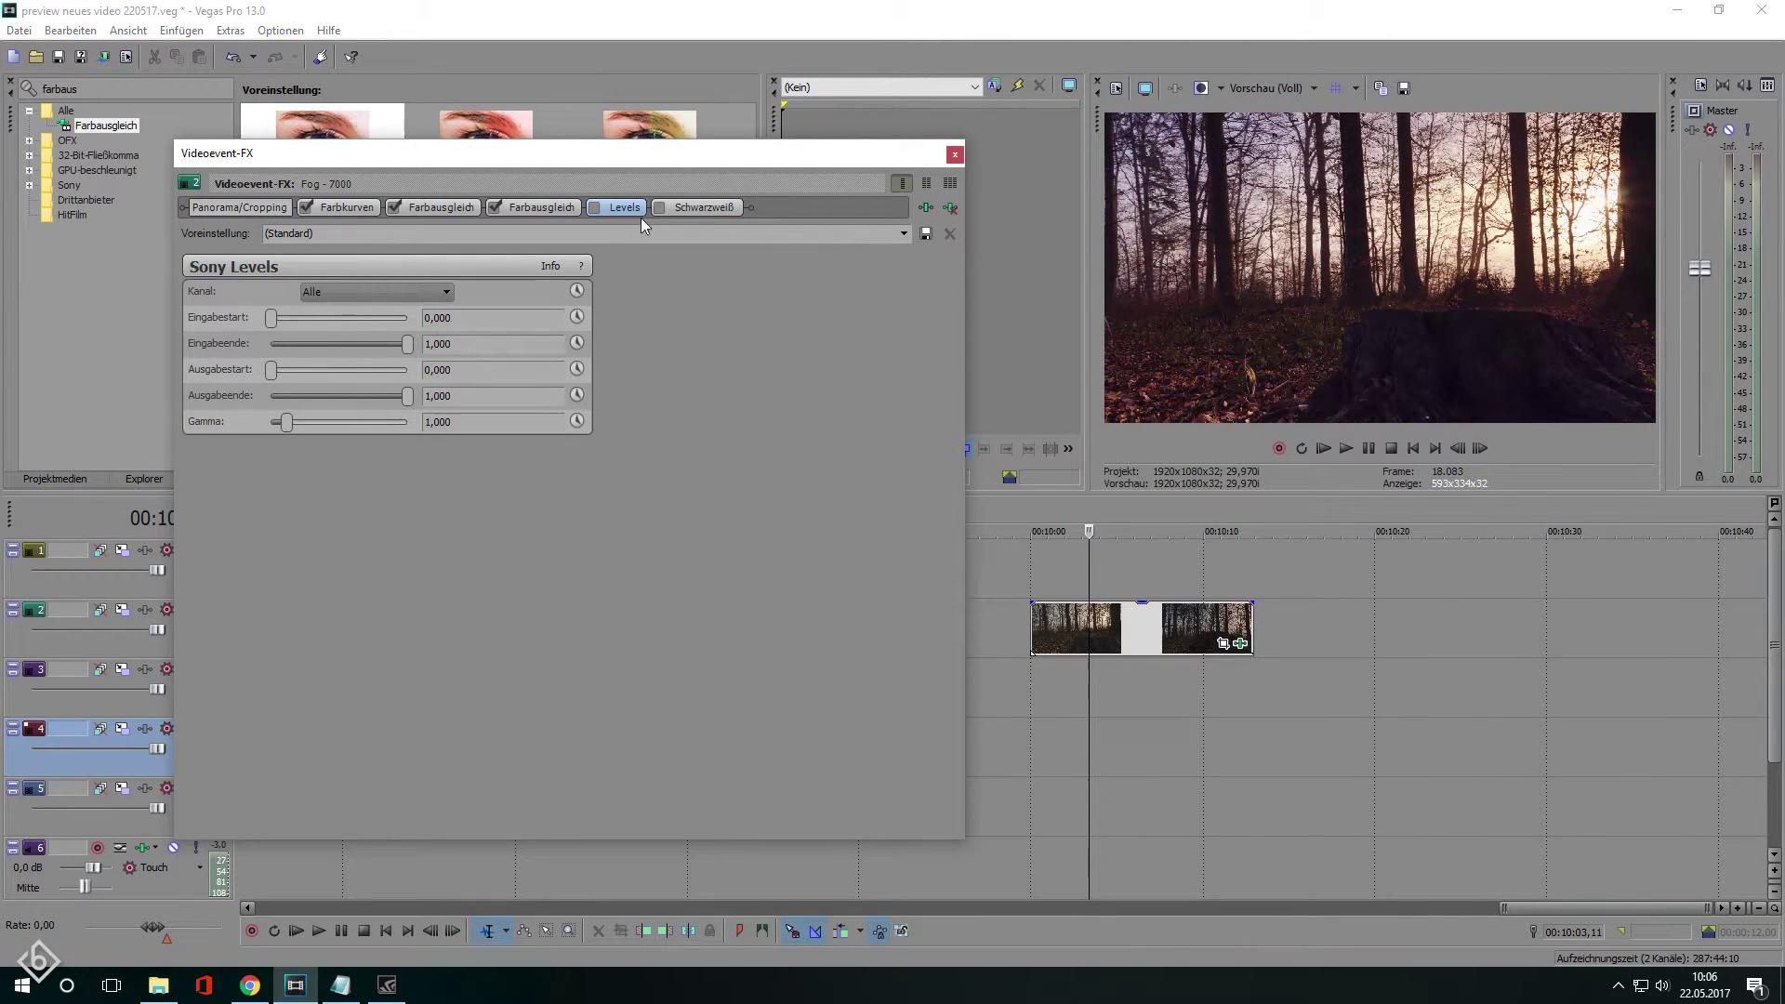
click(701, 207)
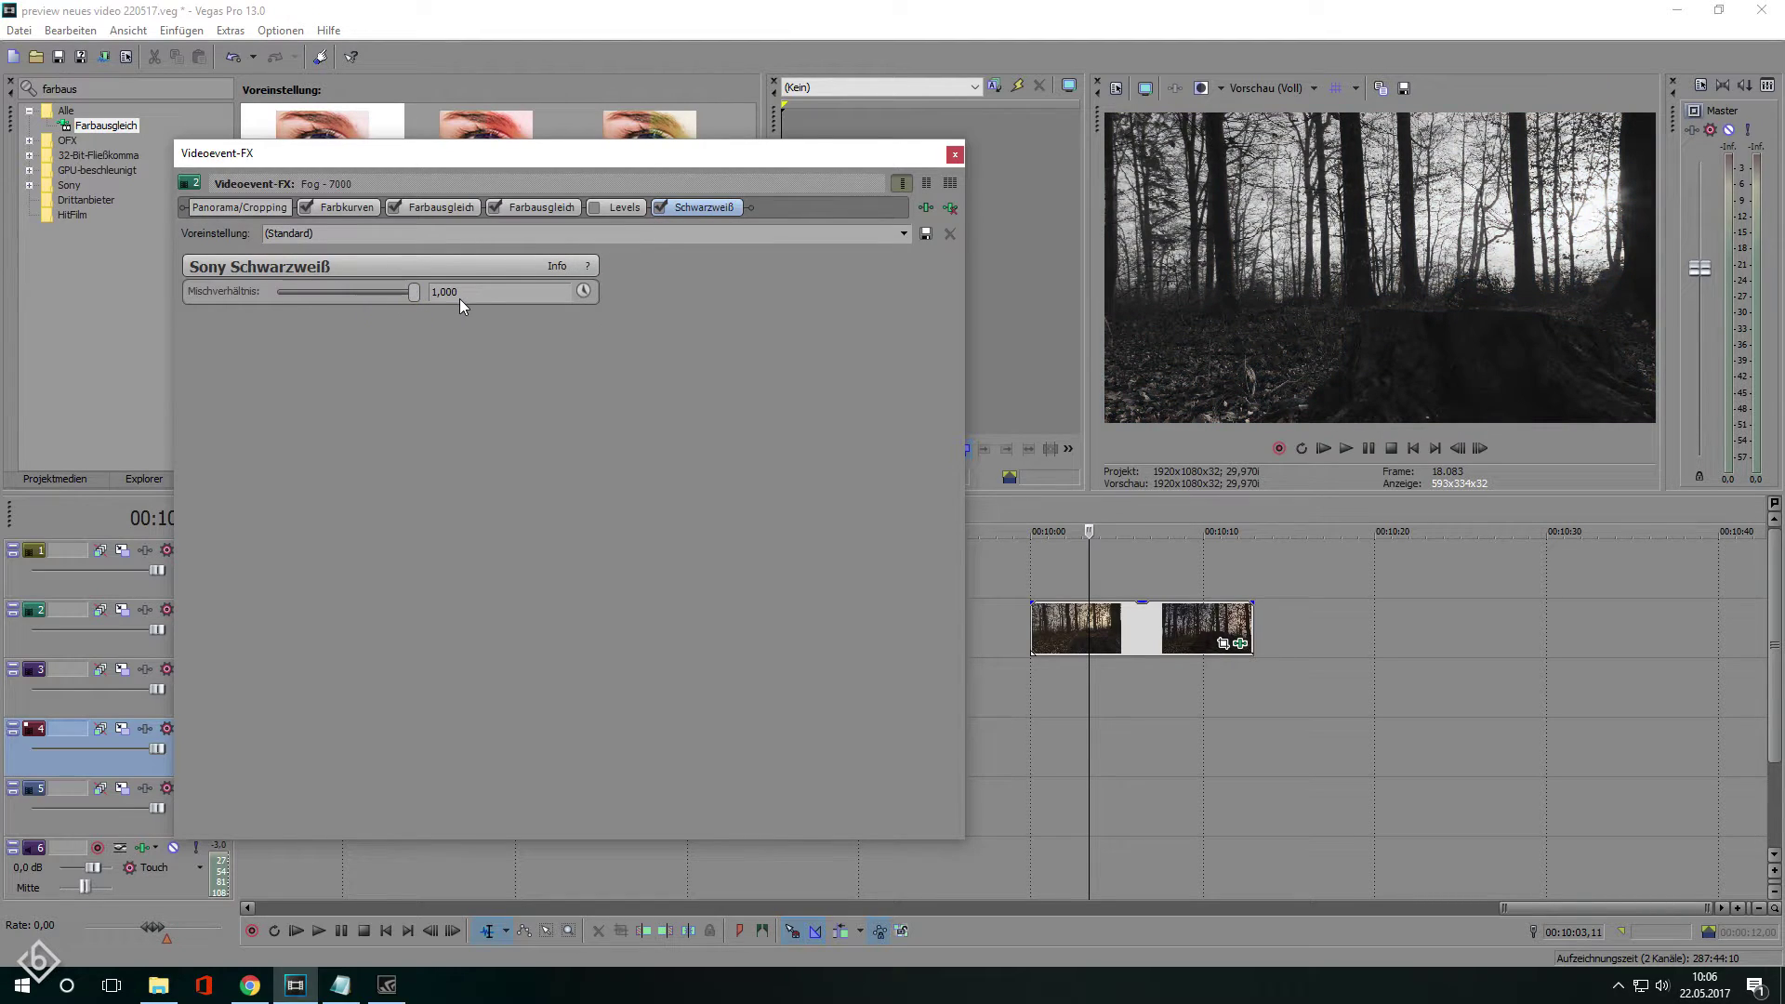
drag(415, 291, 323, 315)
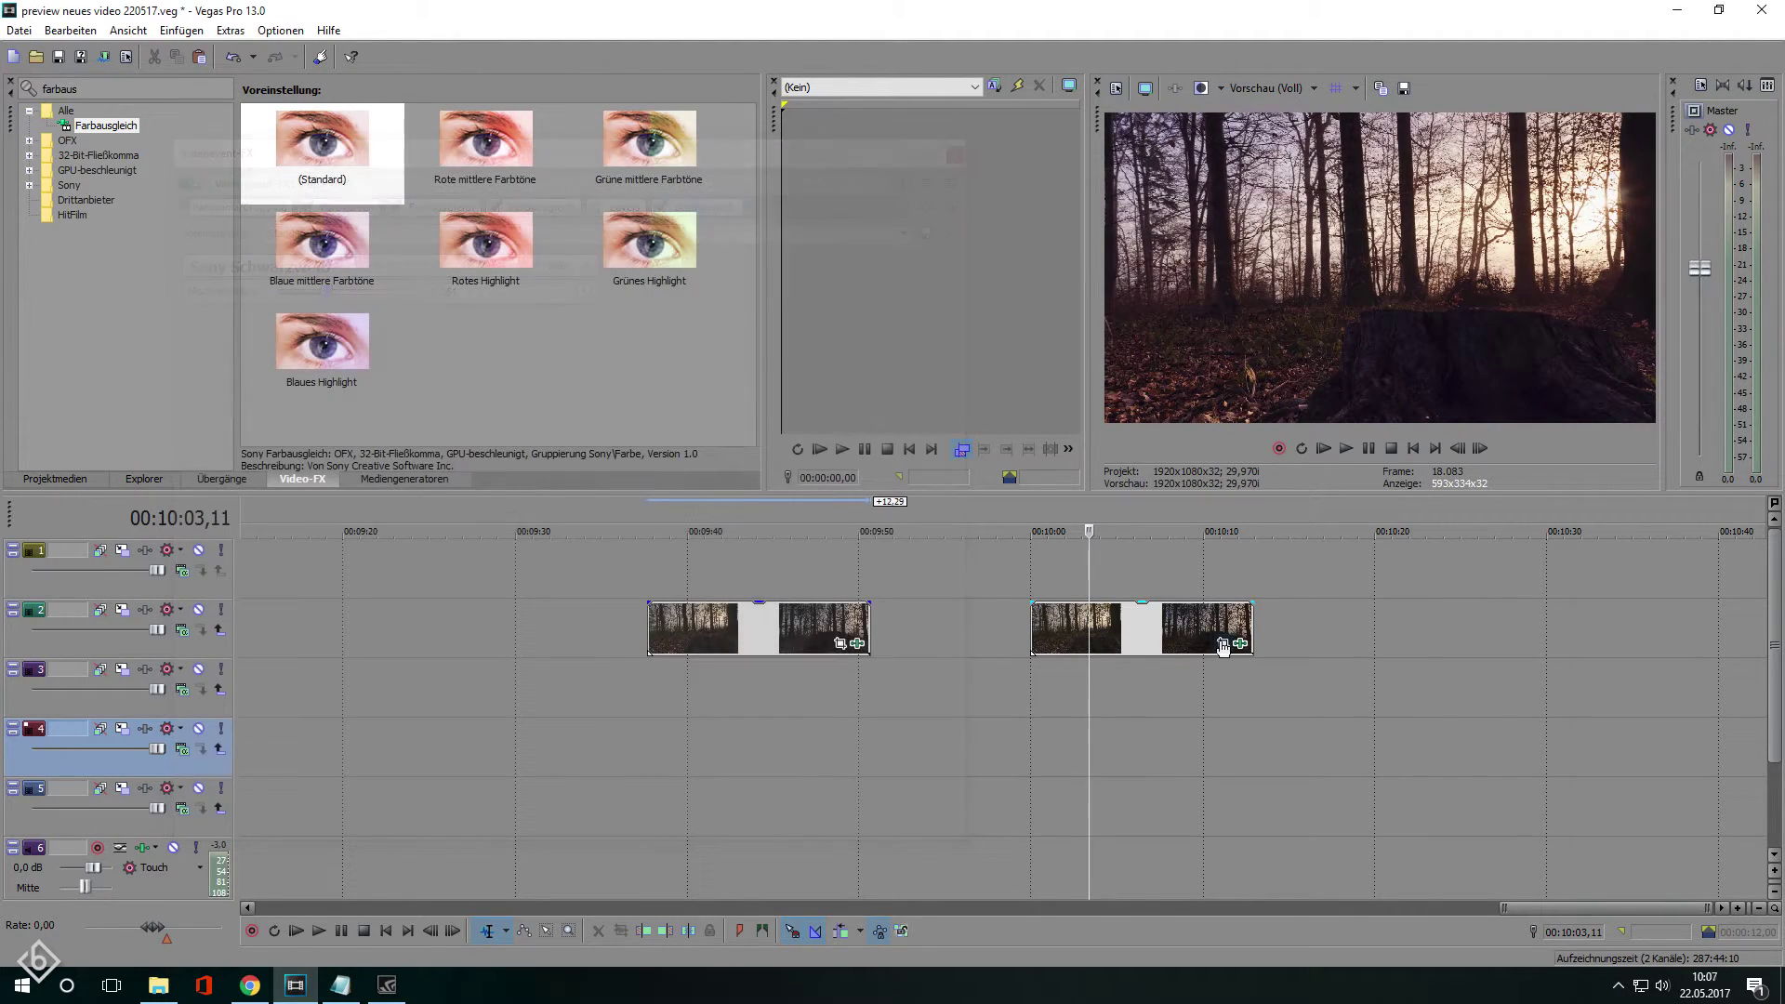
In Event Pan/Crop, shrink the second clip's crop height to 842,6 for letterbox bars
click(1223, 642)
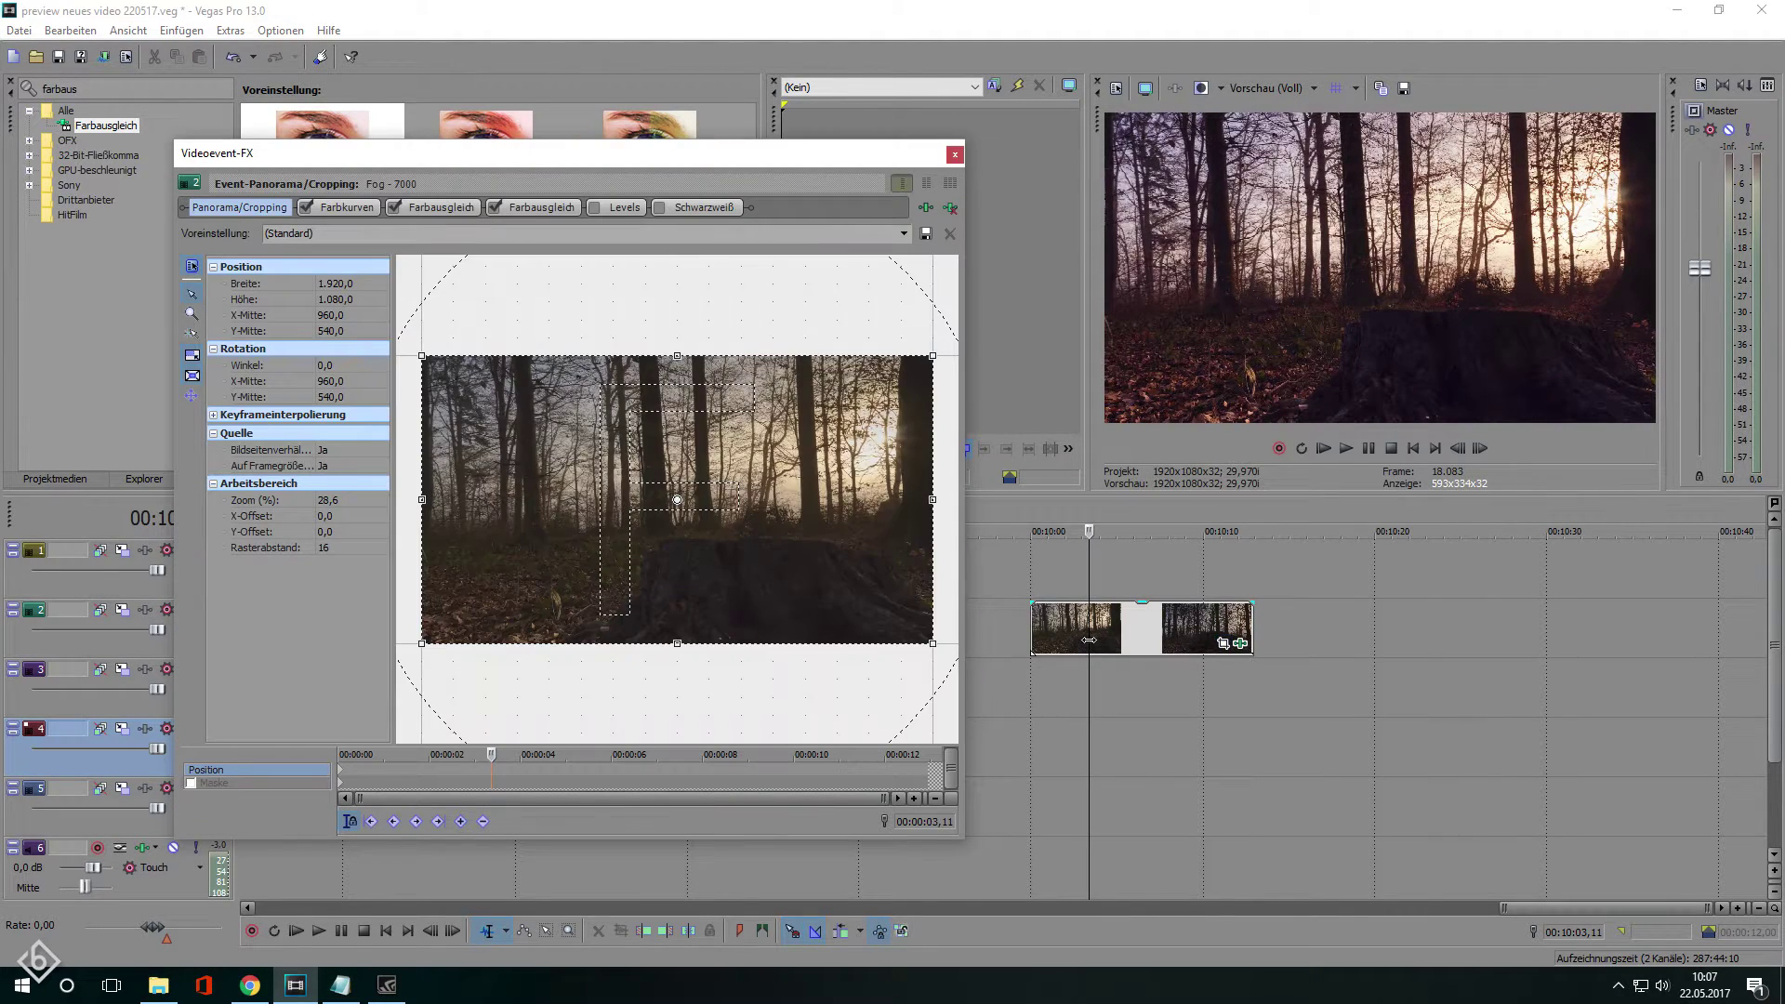
drag(491, 754, 243, 757)
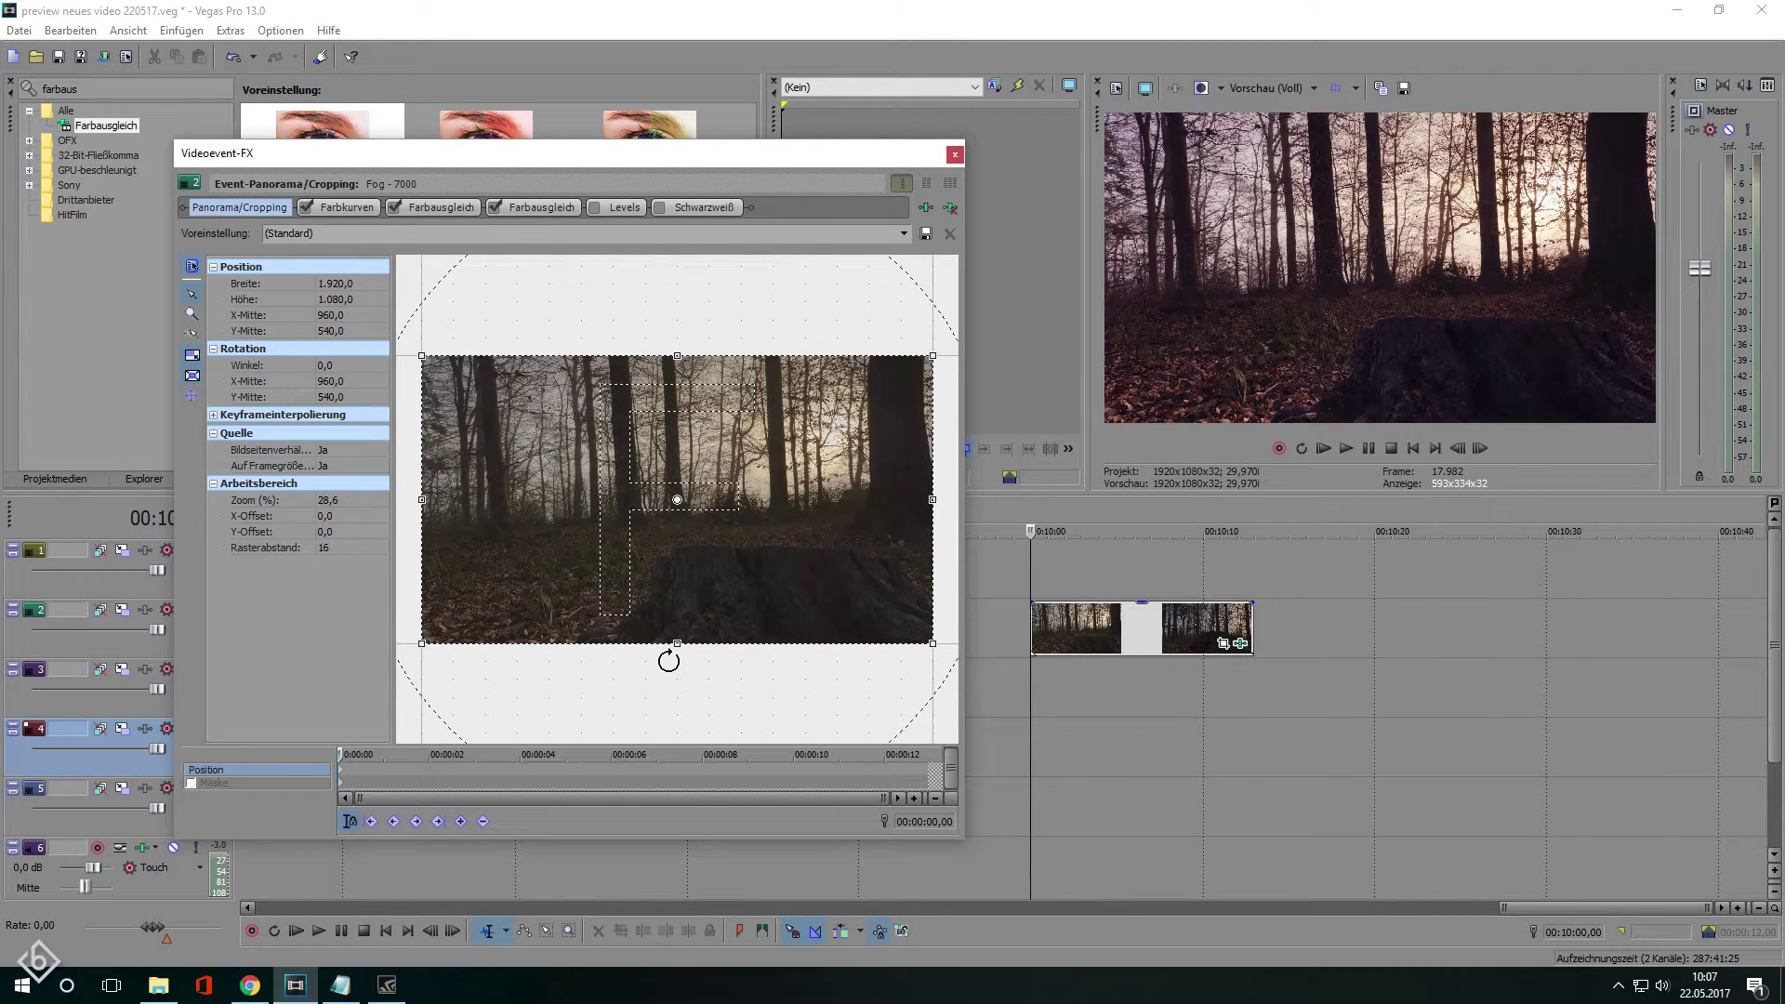
drag(681, 642, 685, 611)
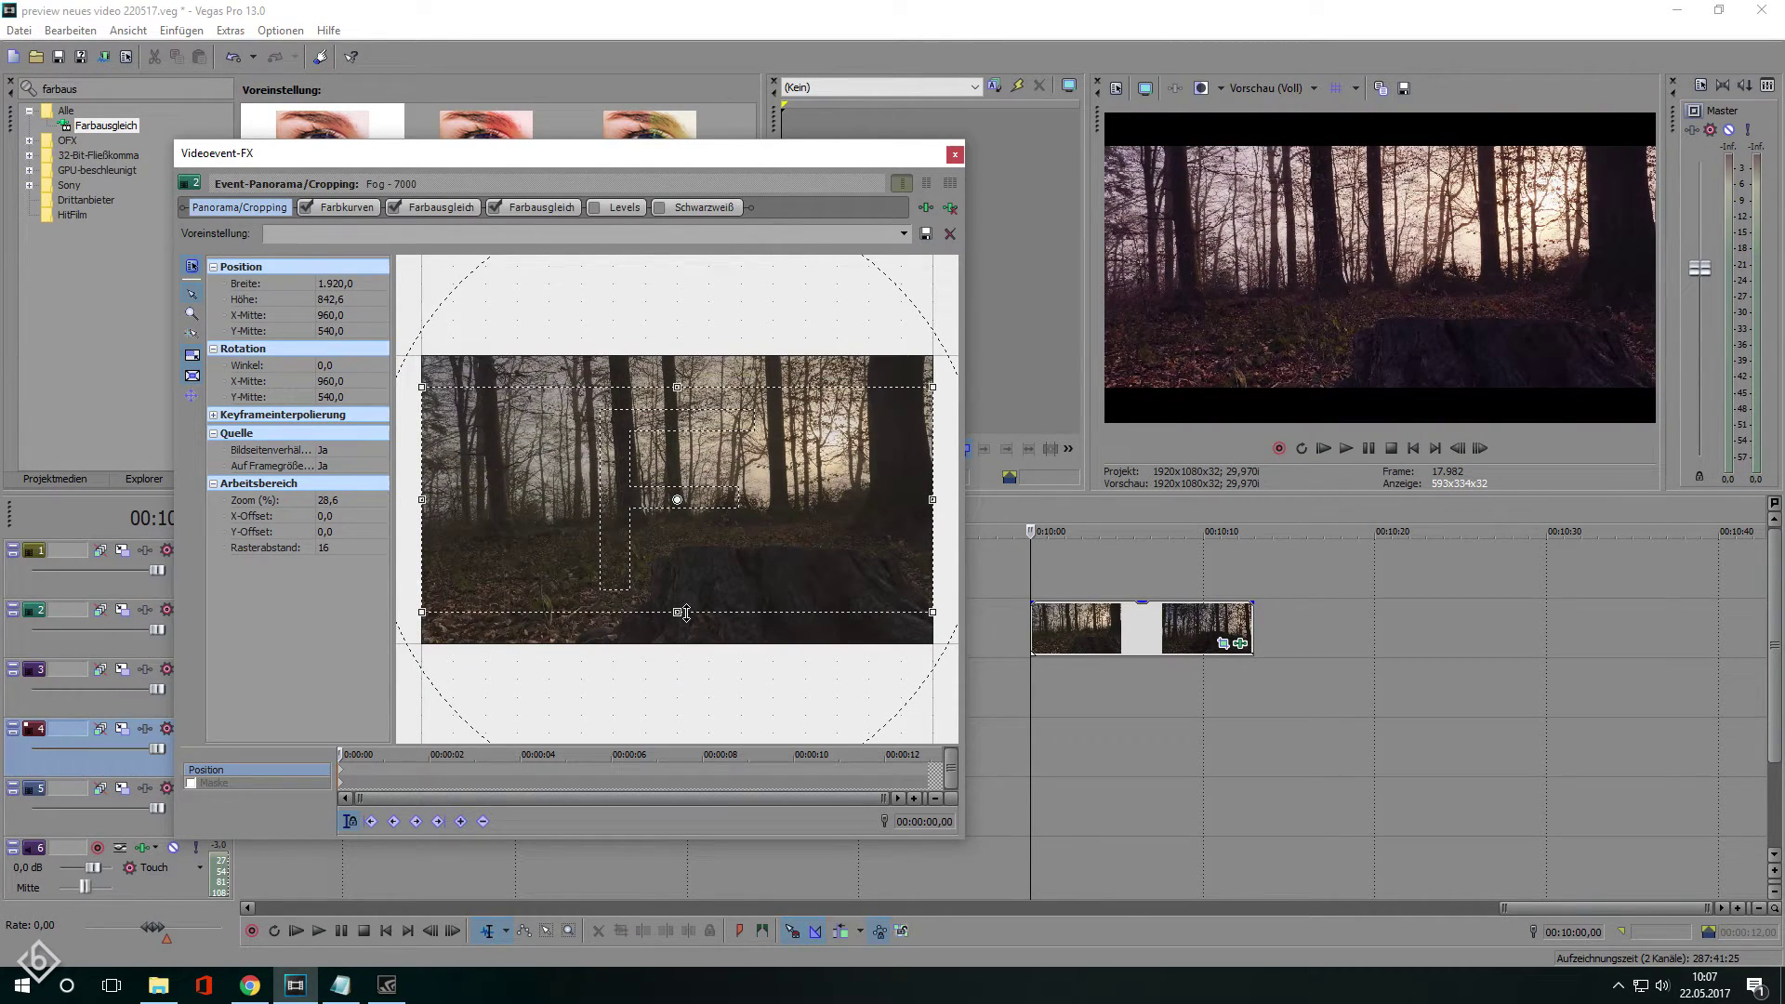
click(961, 155)
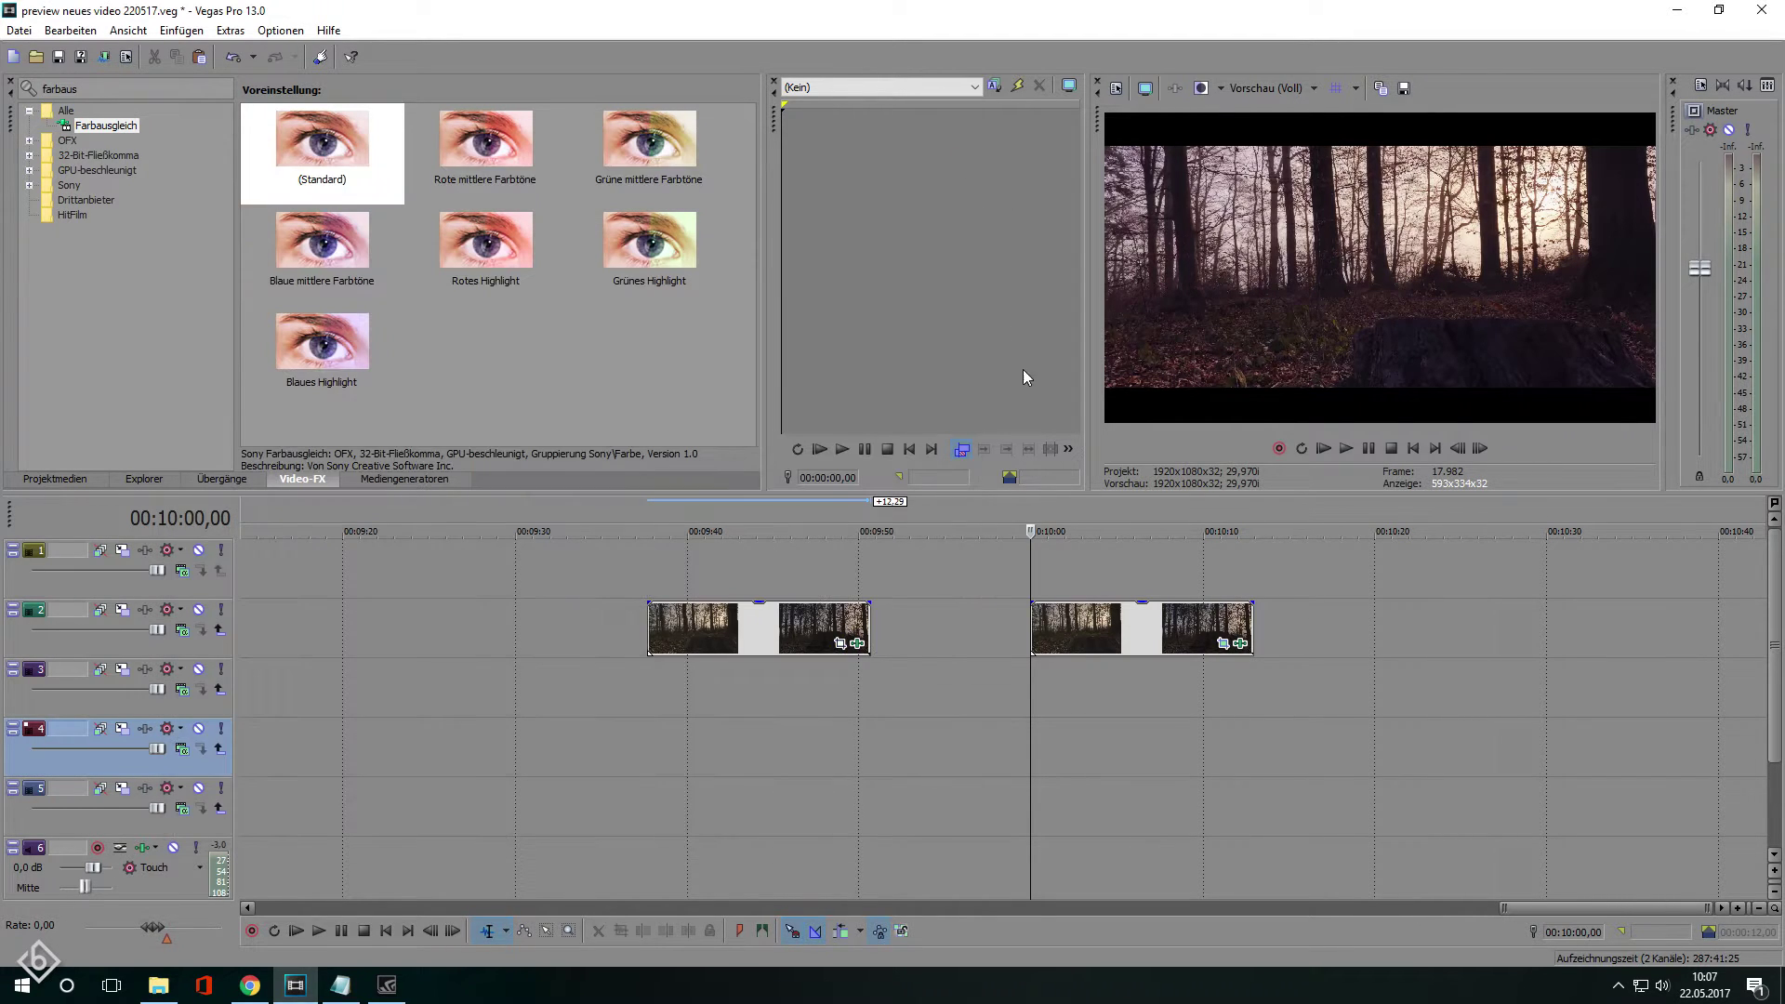
Play the second clip, then replay it with Split-Screen View comparing before and after
mouse_move(1031, 702)
mouse_down()
mouse_move(1167, 707)
mouse_move(1031, 708)
mouse_up()
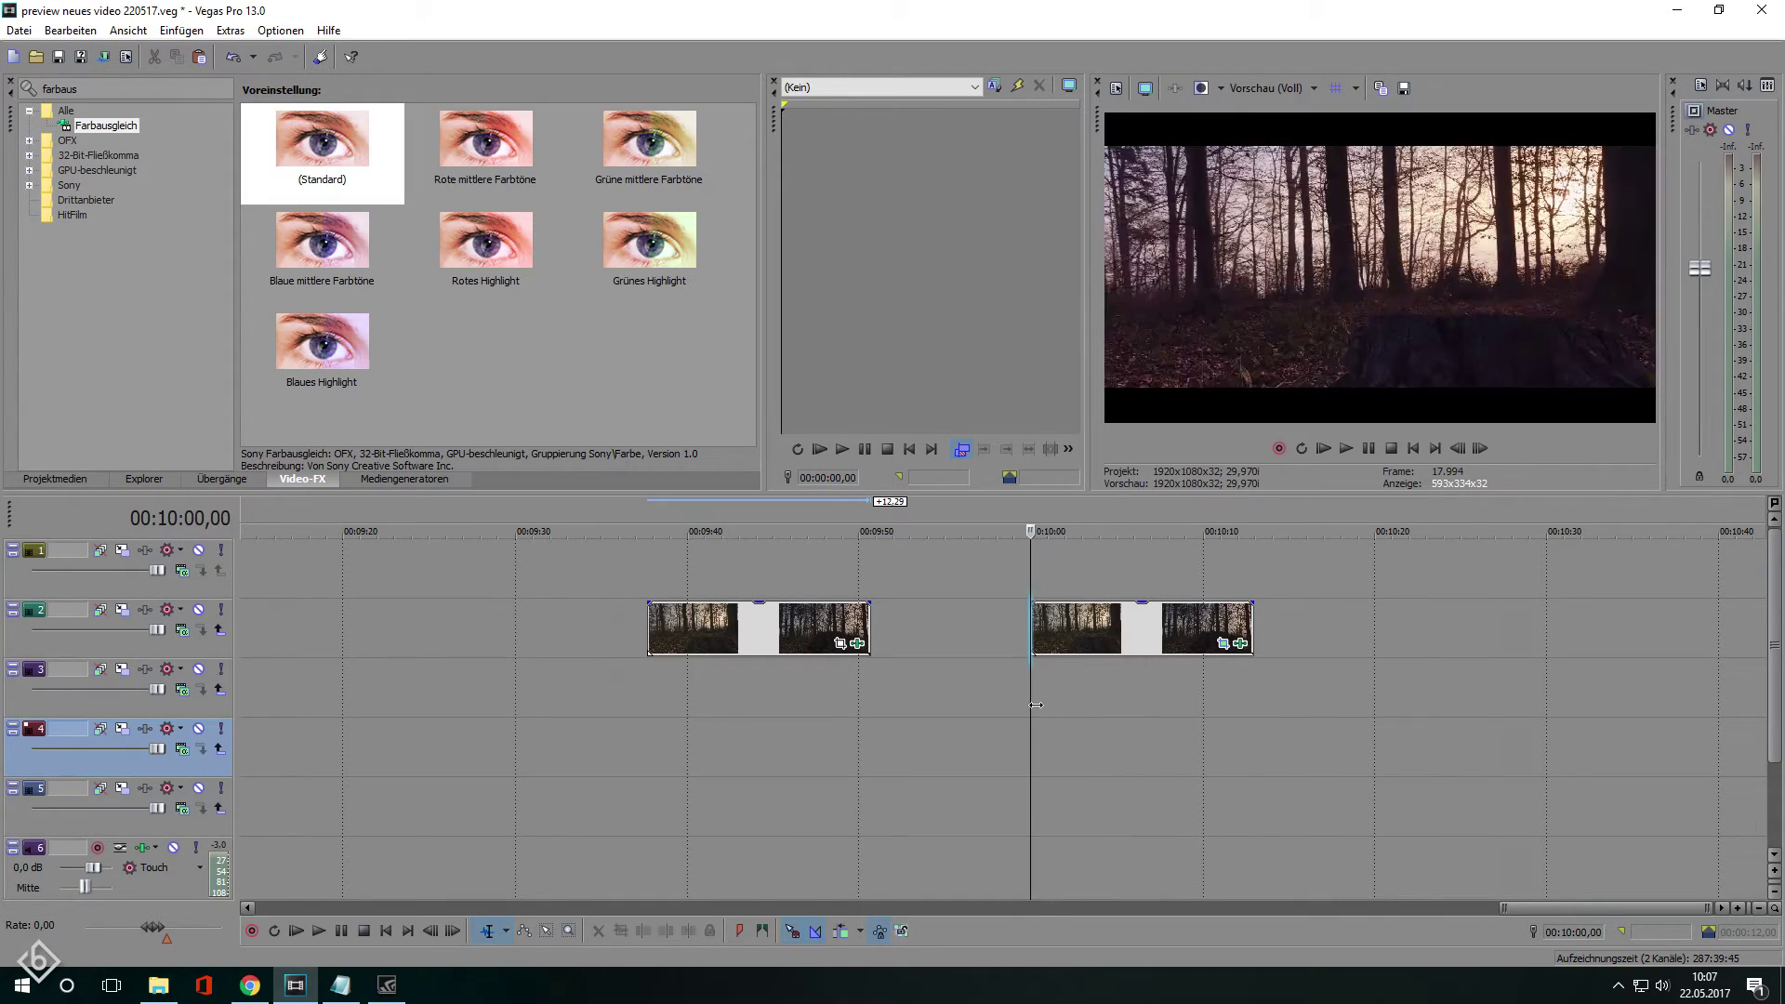
key(space)
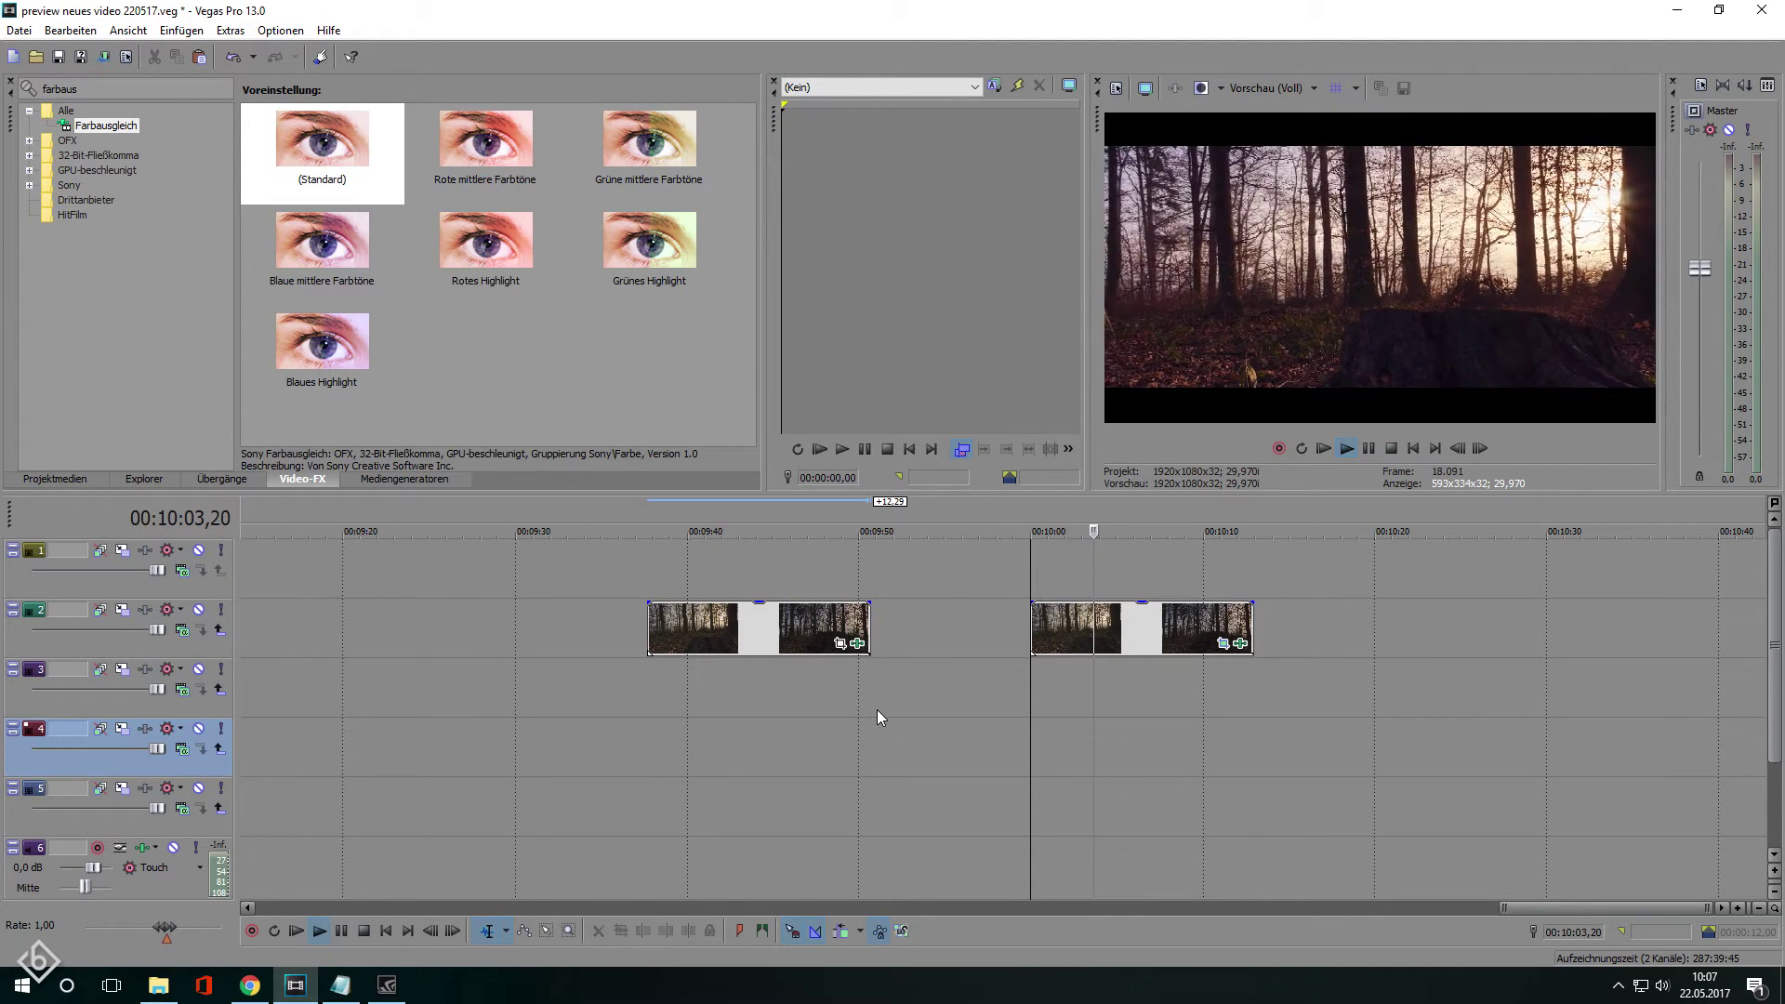
key(space)
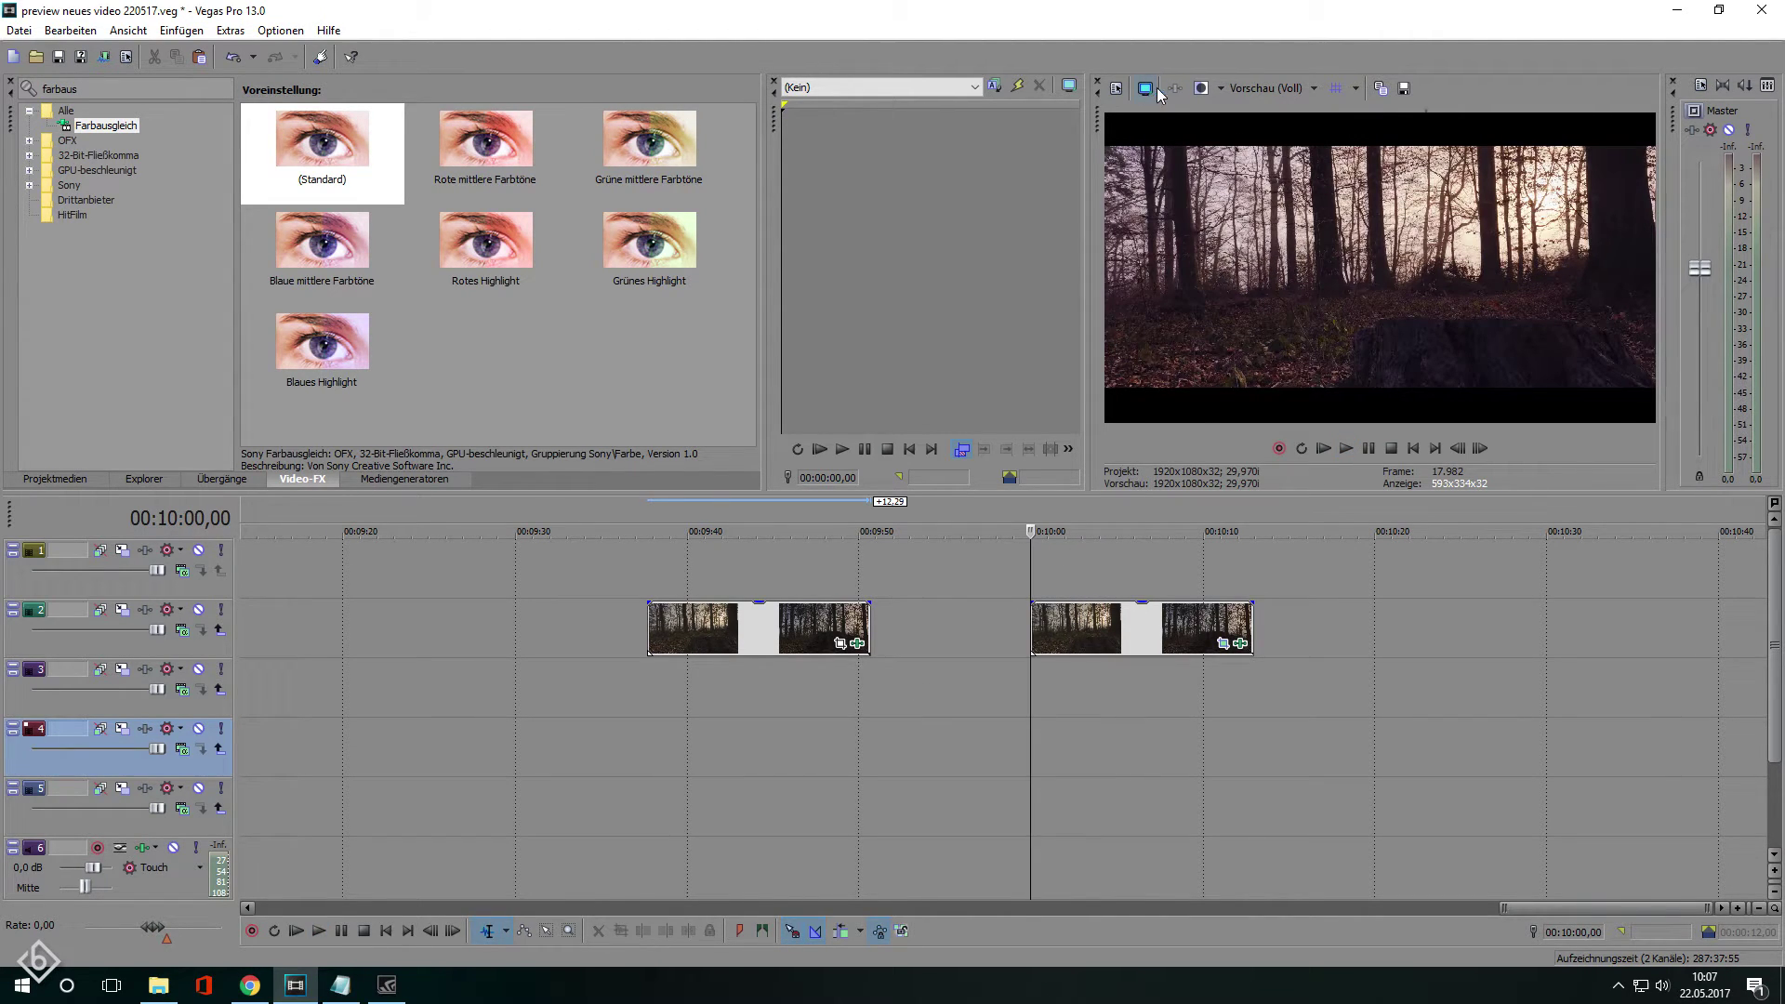
click(1201, 87)
key(space)
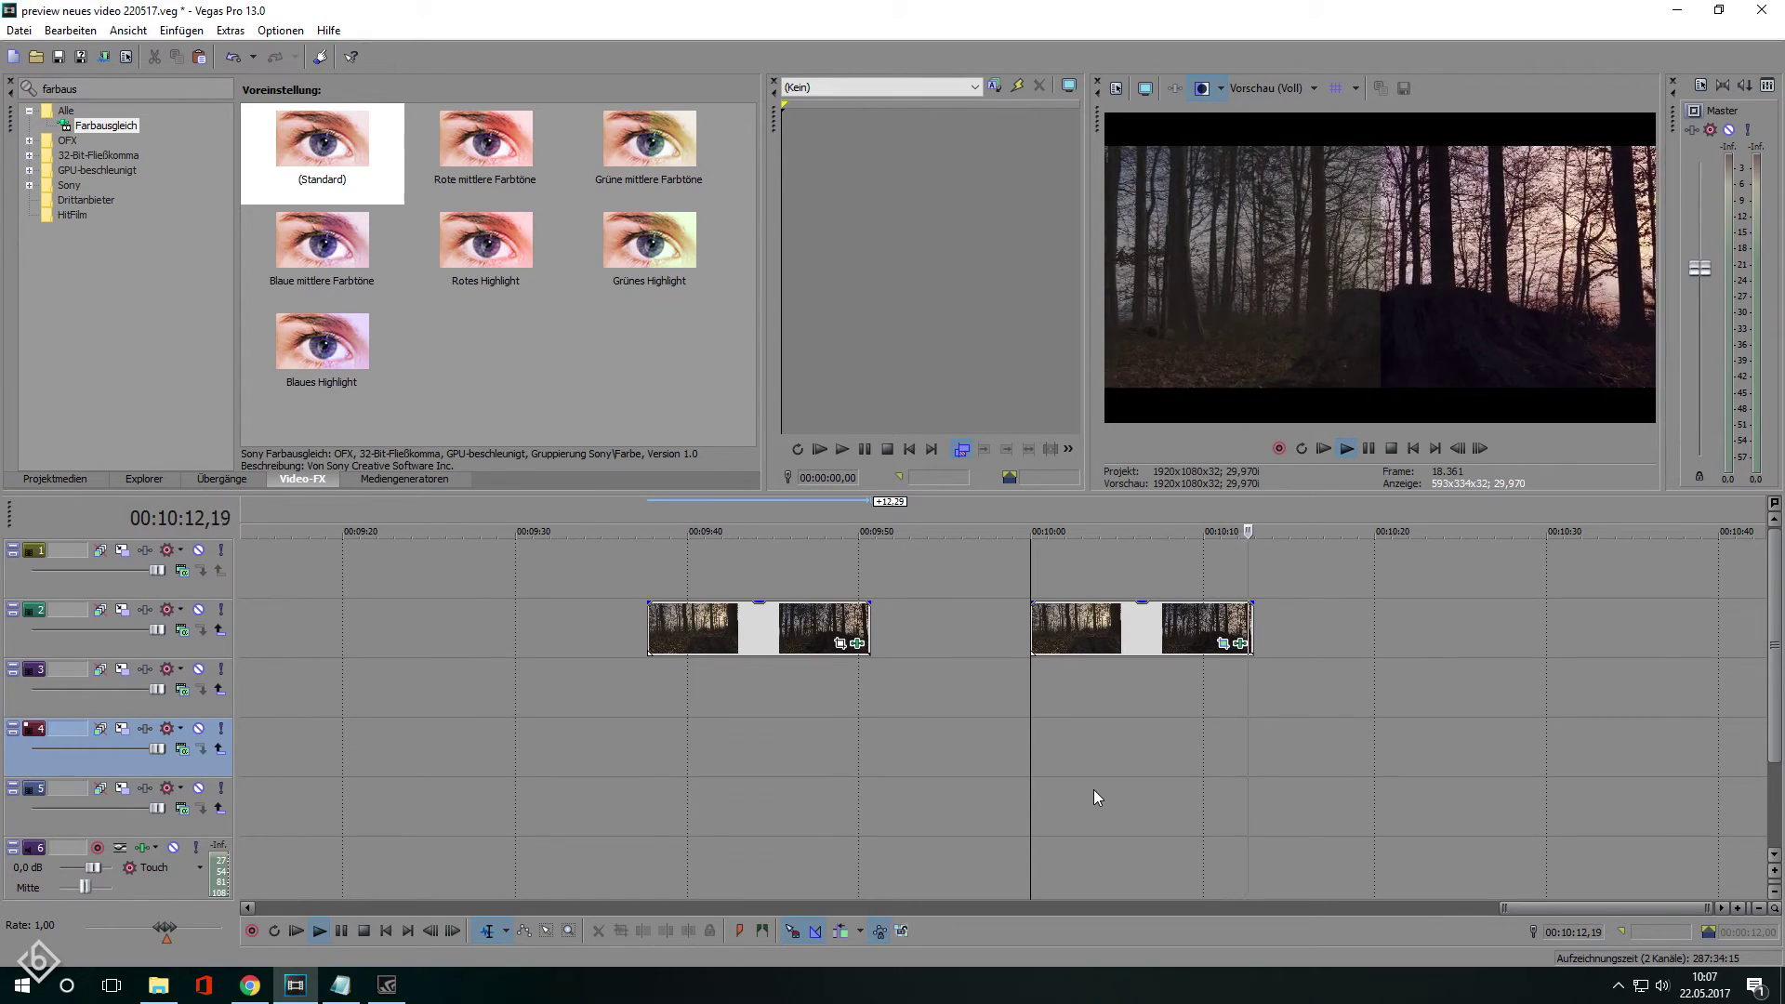
key(space)
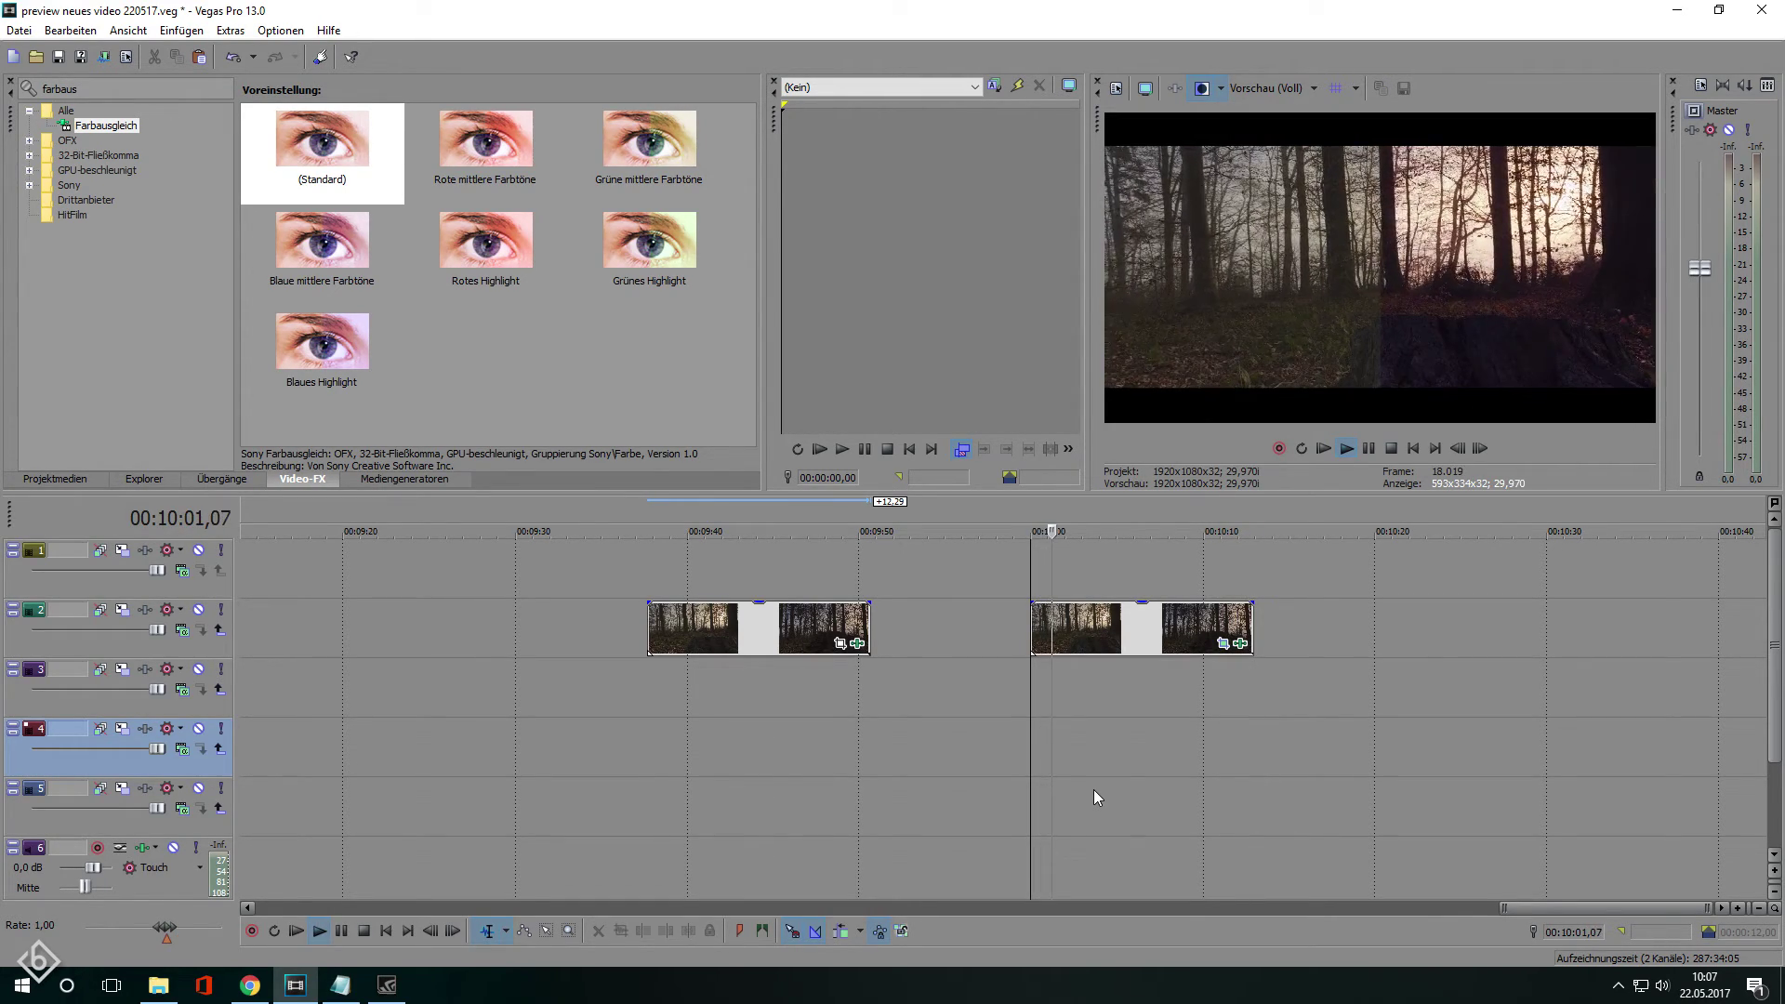